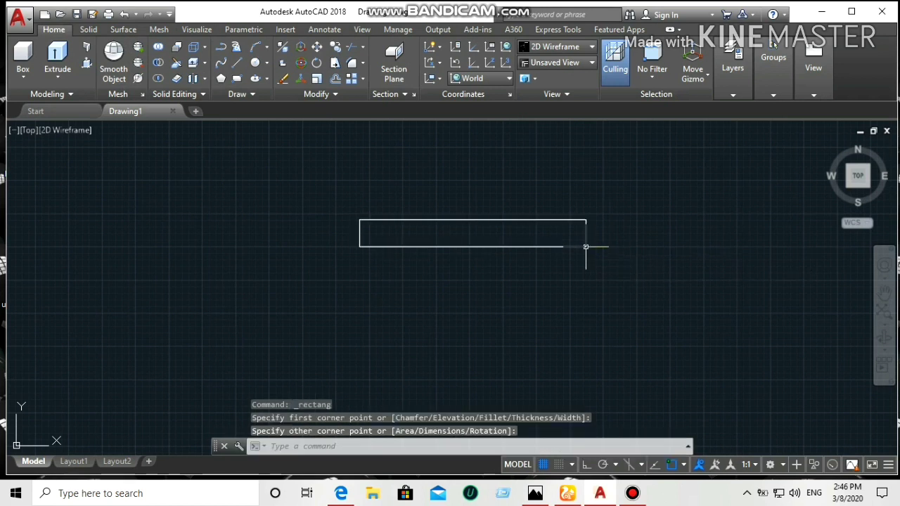
# Step: Erase the existing rectangle from the drawing
pyautogui.click(282, 78)
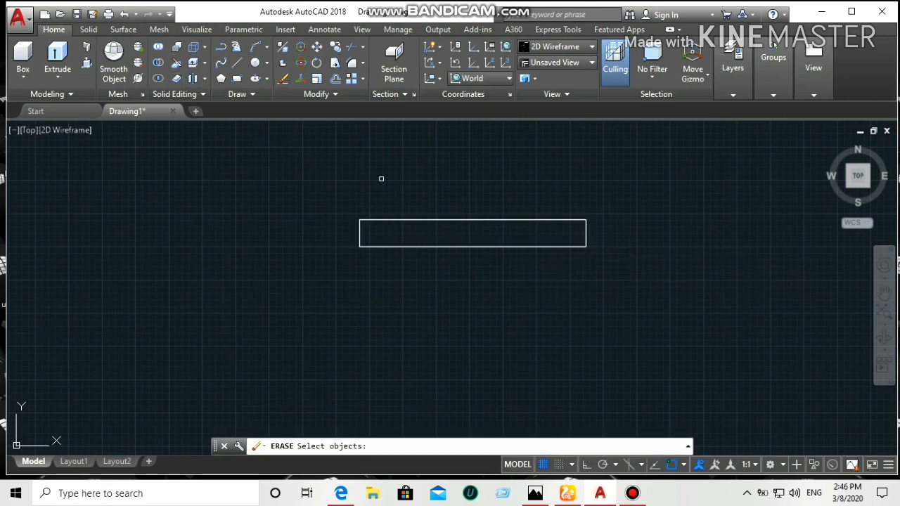
pyautogui.click(433, 220)
pyautogui.press('Return')
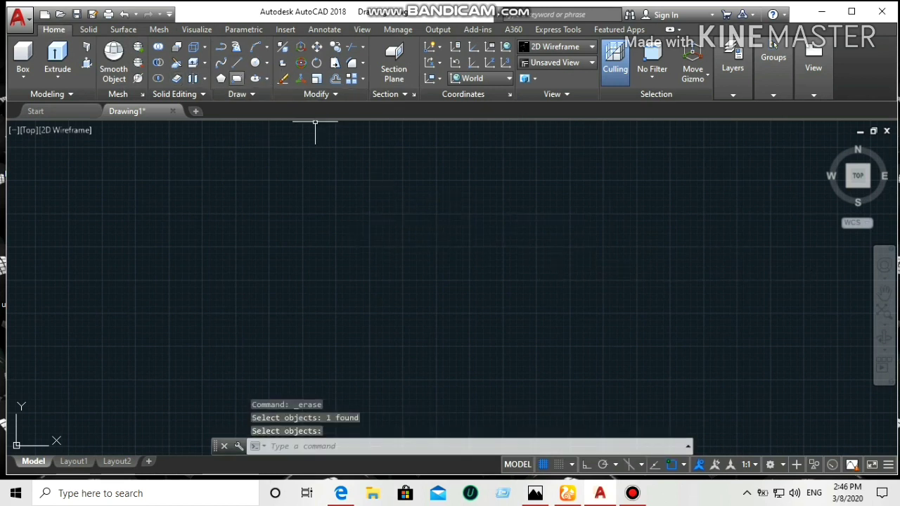
# Step: Draw a rectangle 120 units wide and 60 units high in the empty drawing area
pyautogui.click(236, 78)
pyautogui.click(343, 230)
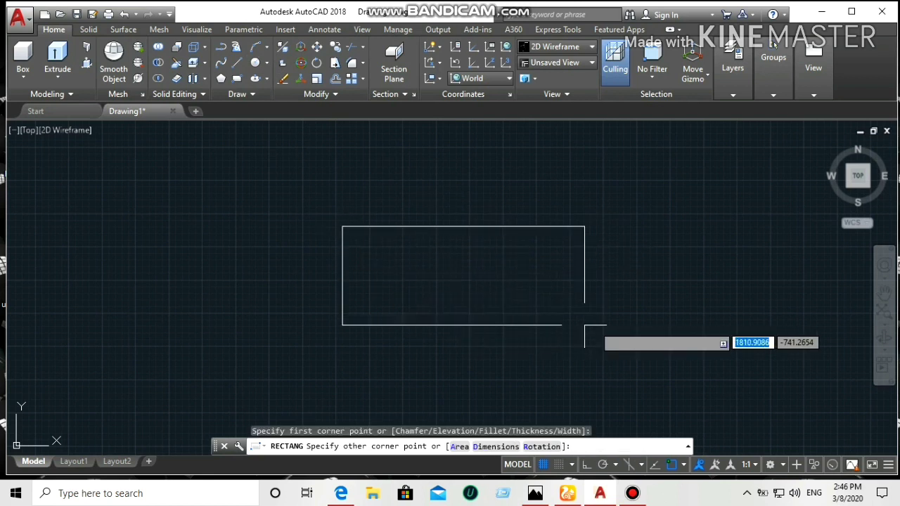
pyautogui.write('120')
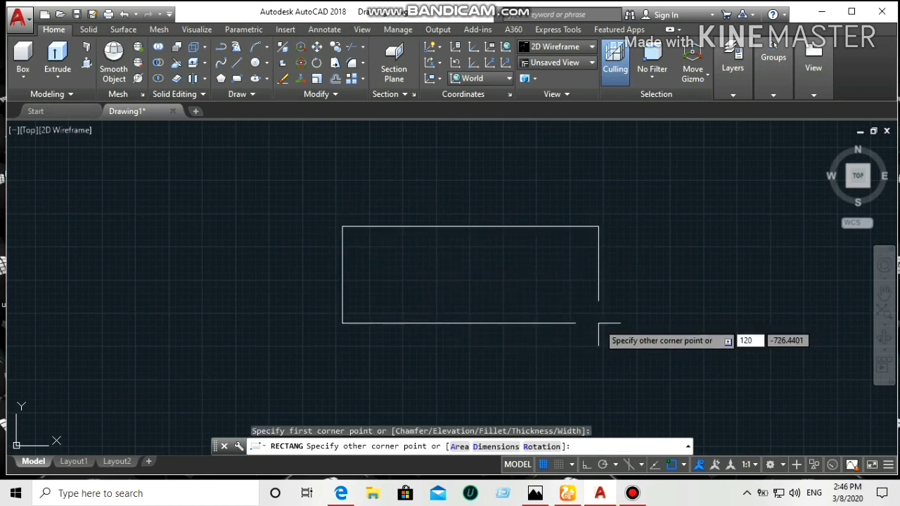
pyautogui.press('Tab')
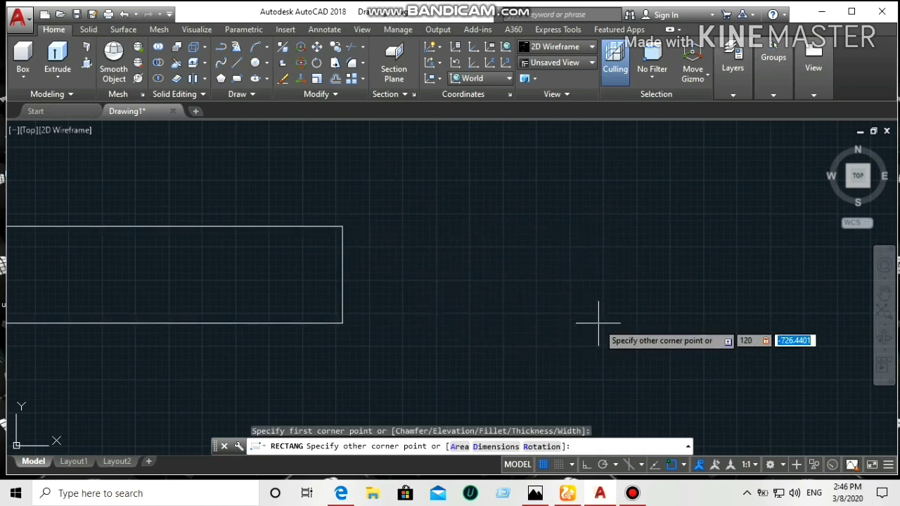
pyautogui.write('60')
pyautogui.press('Return')
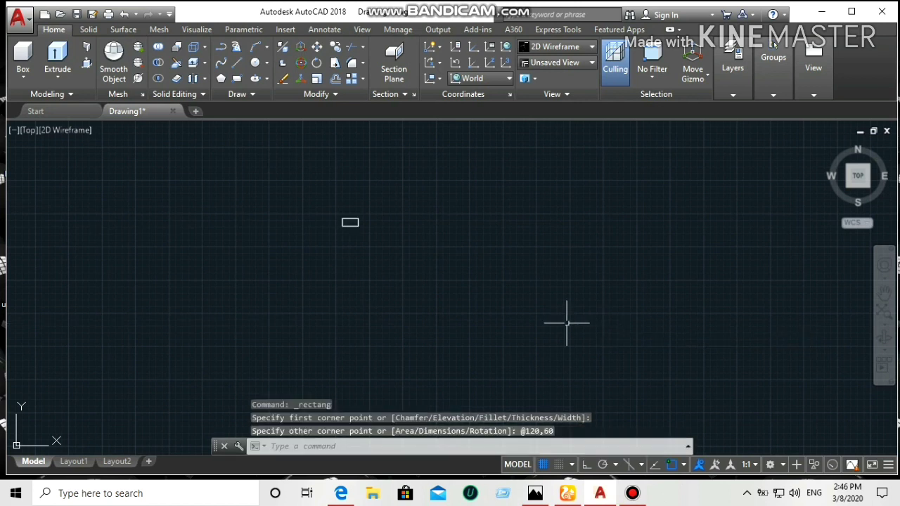
pyautogui.scroll(4, 331, 211)
pyautogui.scroll(4, 422, 253)
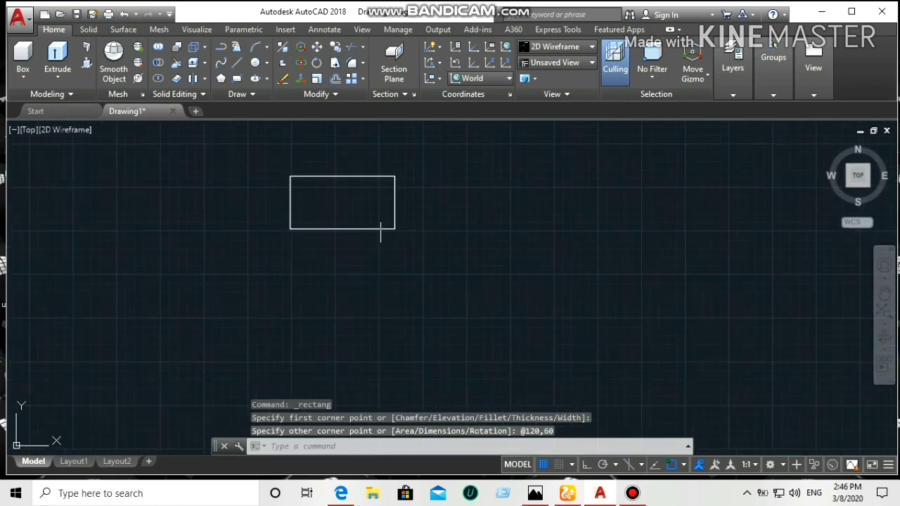
pyautogui.scroll(4, 326, 203)
pyautogui.moveTo(326, 203); pyautogui.dragTo(338, 255, button='middle')
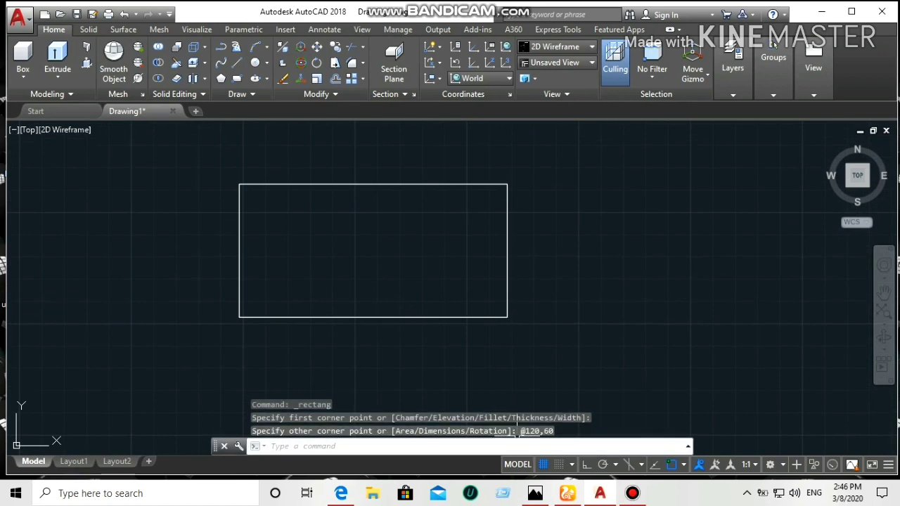
# Step: Following the reference figure, draw a 25-unit line sloping 45° down into the rectangle from its left edge, starting 15 below the upper-left corner
pyautogui.click(535, 492)
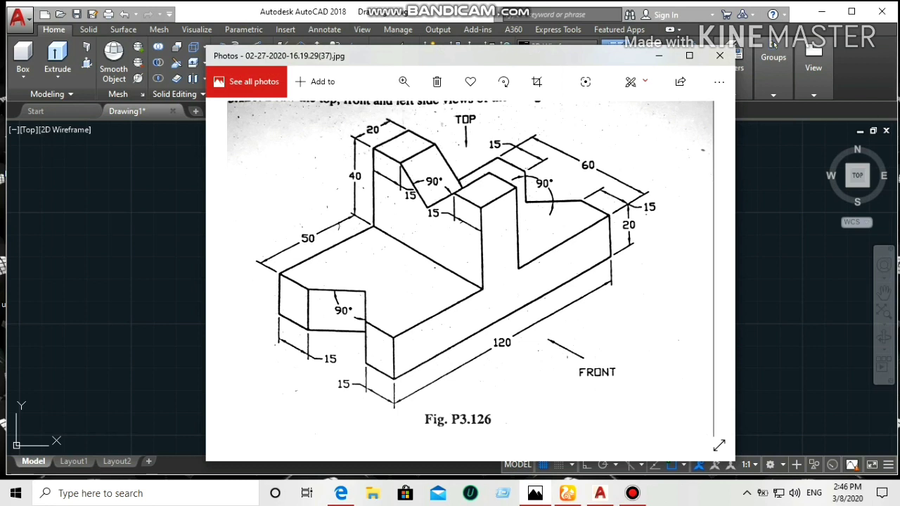
pyautogui.click(658, 56)
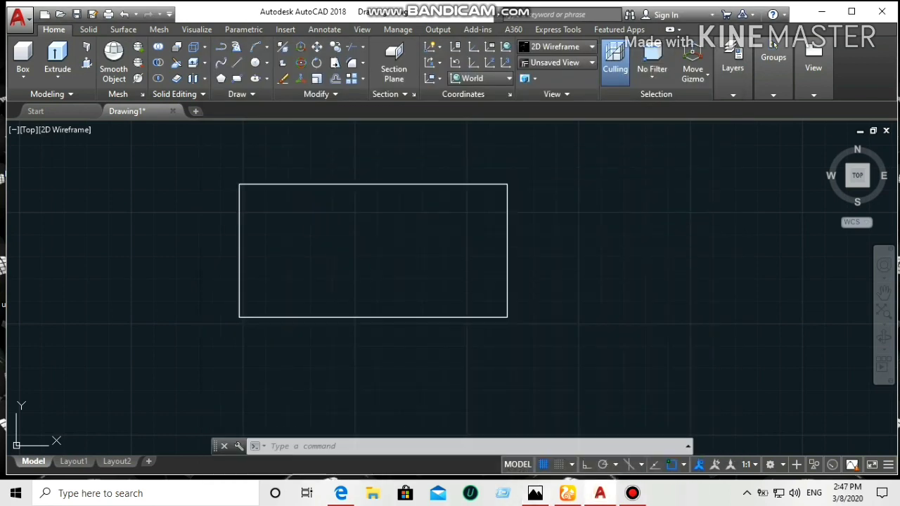
pyautogui.write('line')
pyautogui.press('Return')
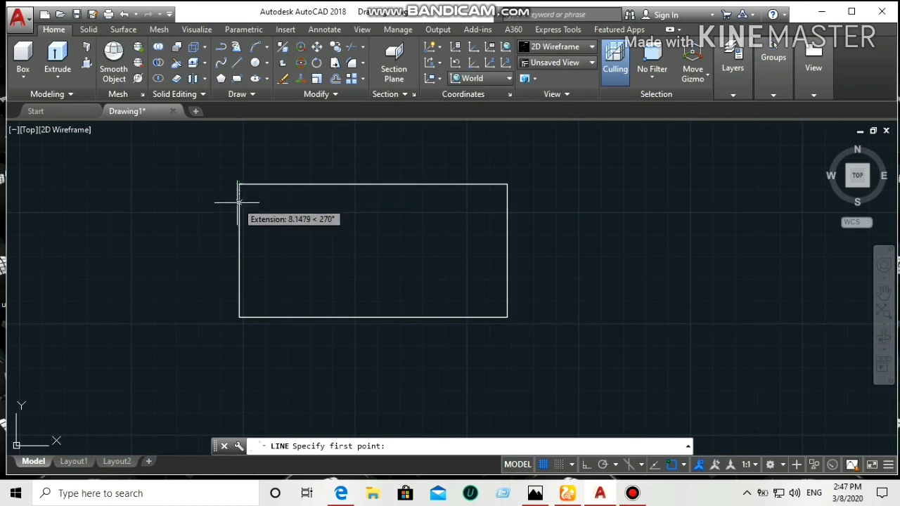
pyautogui.write('15')
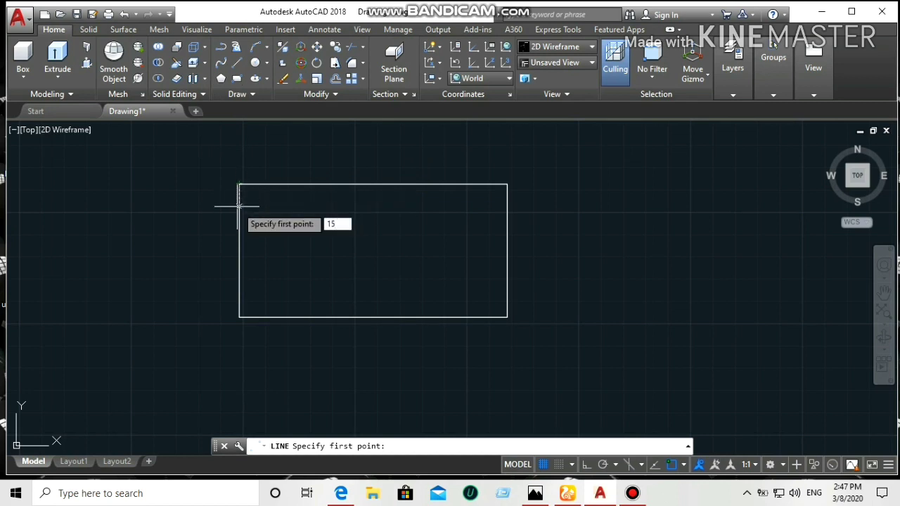
pyautogui.press('Return')
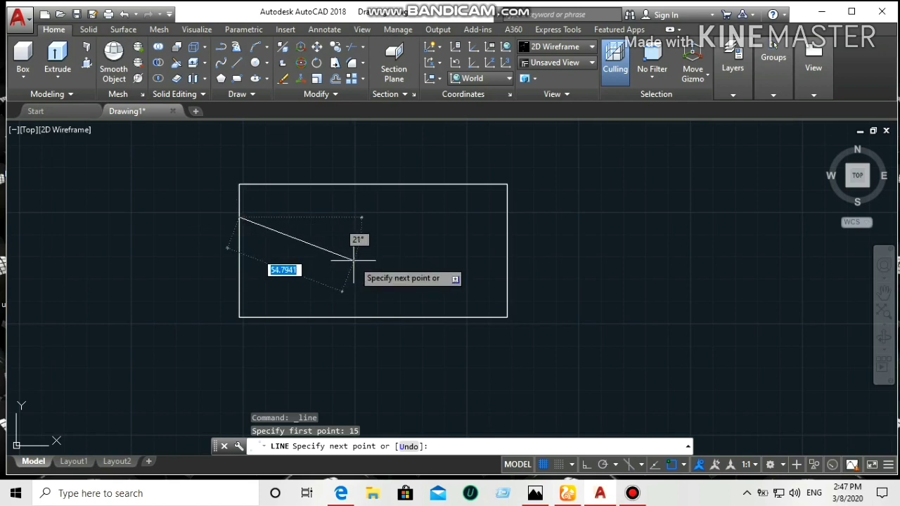
pyautogui.click(535, 493)
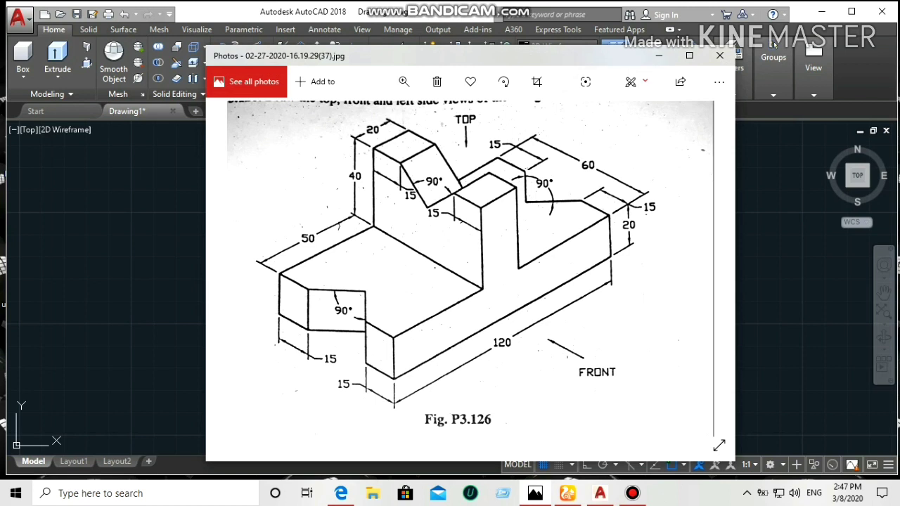
pyautogui.click(658, 56)
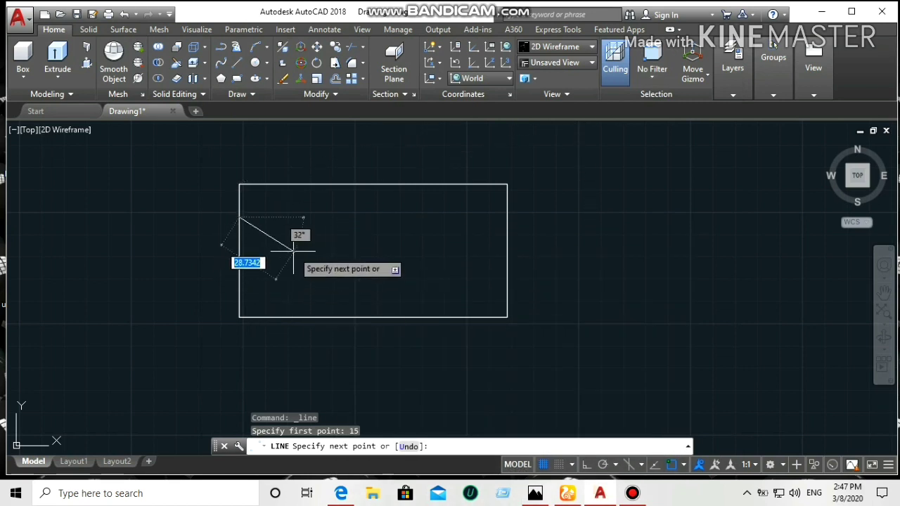
pyautogui.write('2')
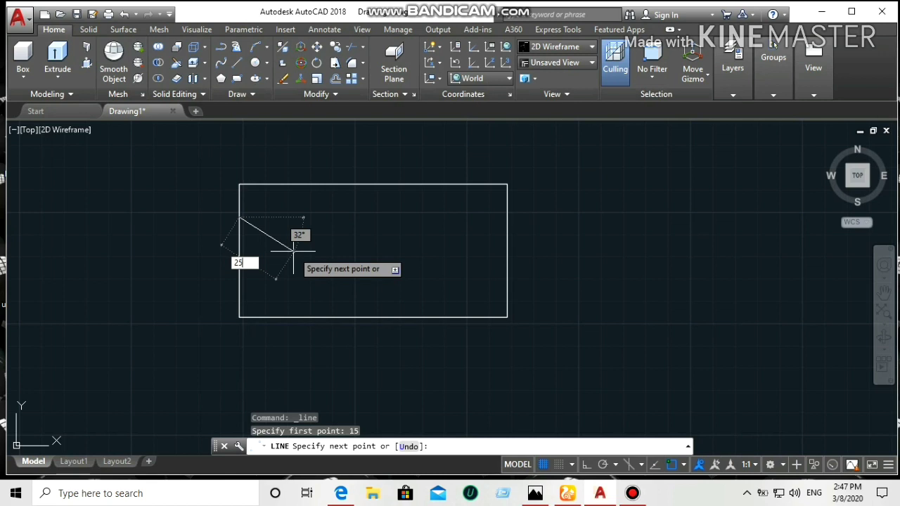
pyautogui.write('5')
pyautogui.press('Tab')
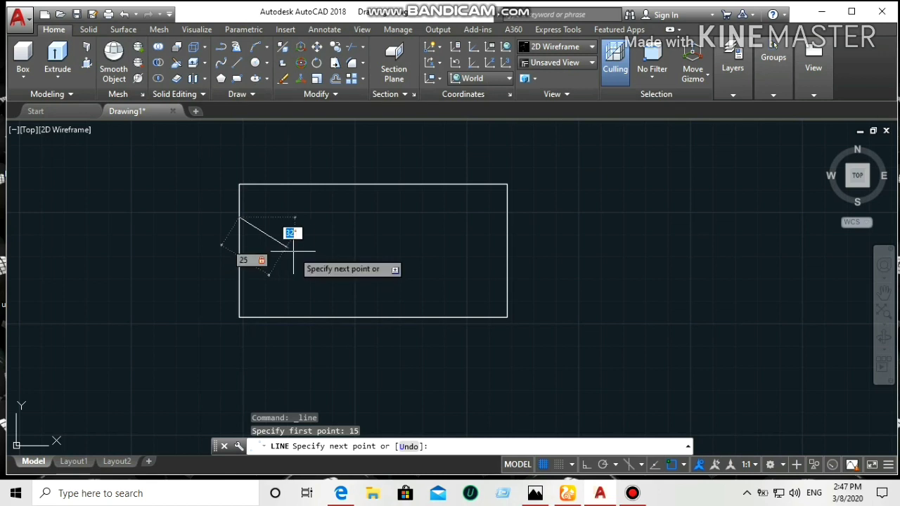
pyautogui.write('45')
pyautogui.press('Return')
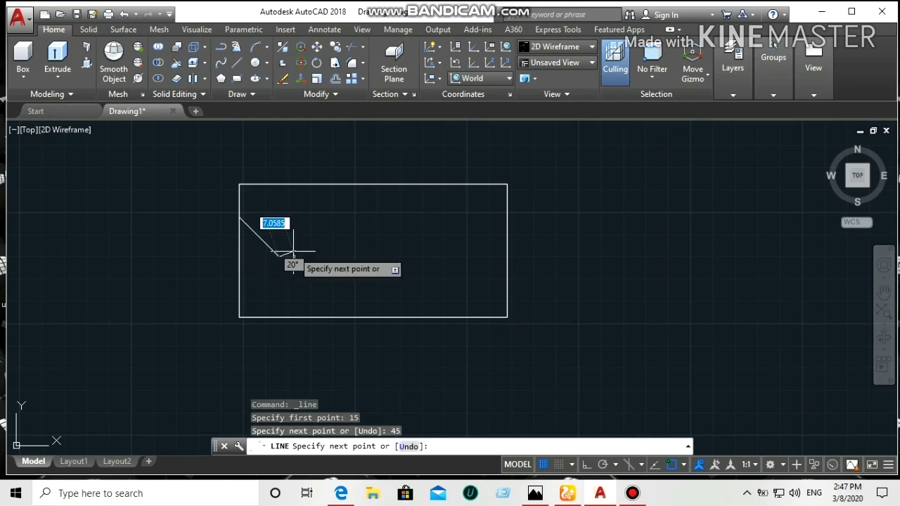
pyautogui.rightClick(293, 251)
pyautogui.click(320, 257)
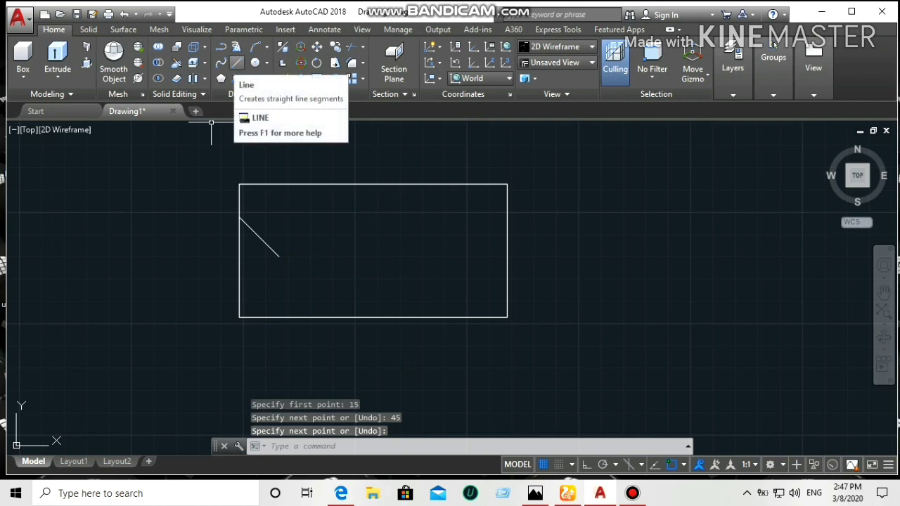
# Step: Draw a 25-unit line sloping 45° up into the rectangle from its left edge, starting 15 above the lower-left corner
pyautogui.click(236, 62)
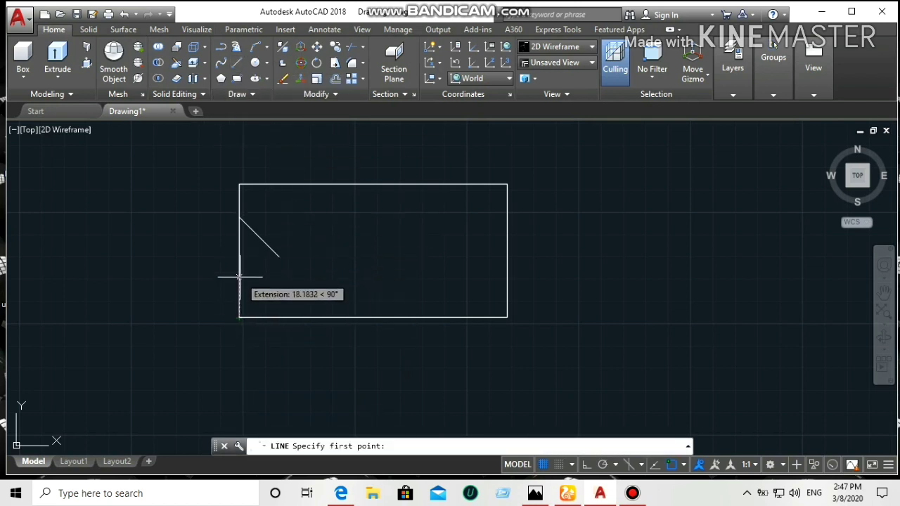
pyautogui.write('15')
pyautogui.press('Return')
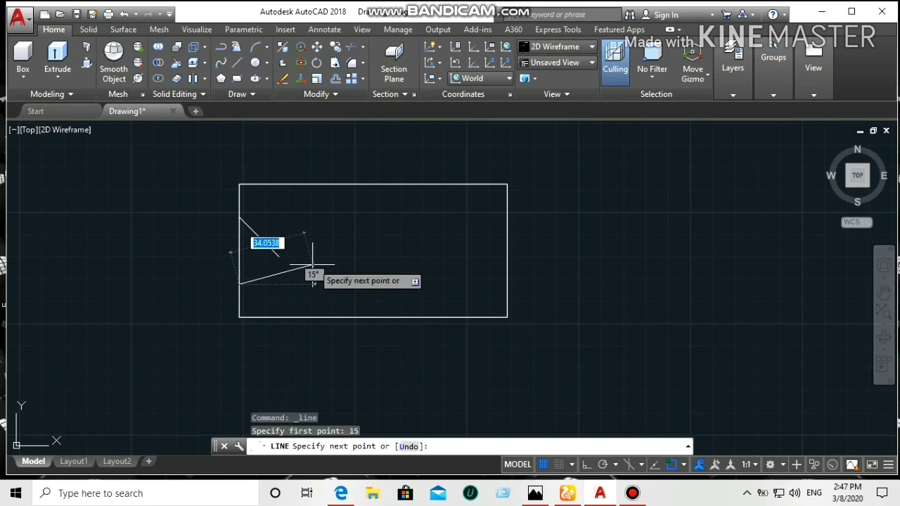
pyautogui.write('25')
pyautogui.press('Tab')
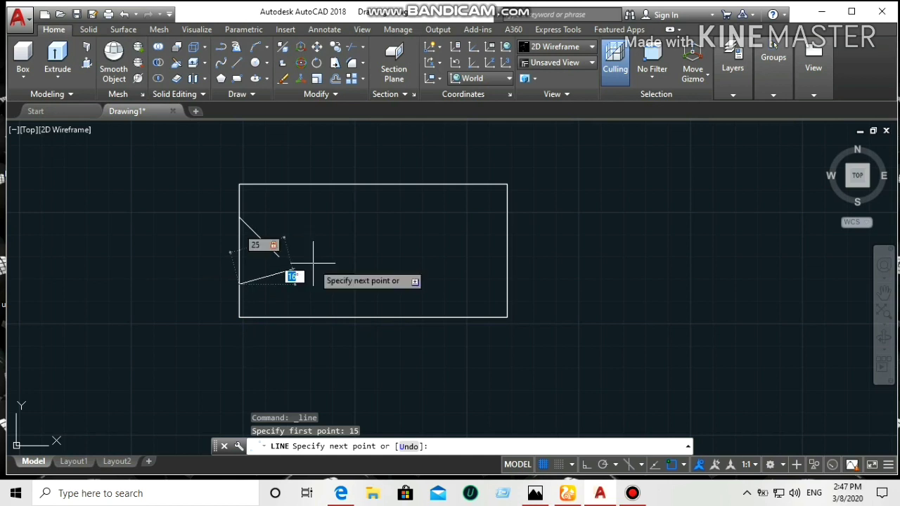
pyautogui.write('45')
pyautogui.press('Return')
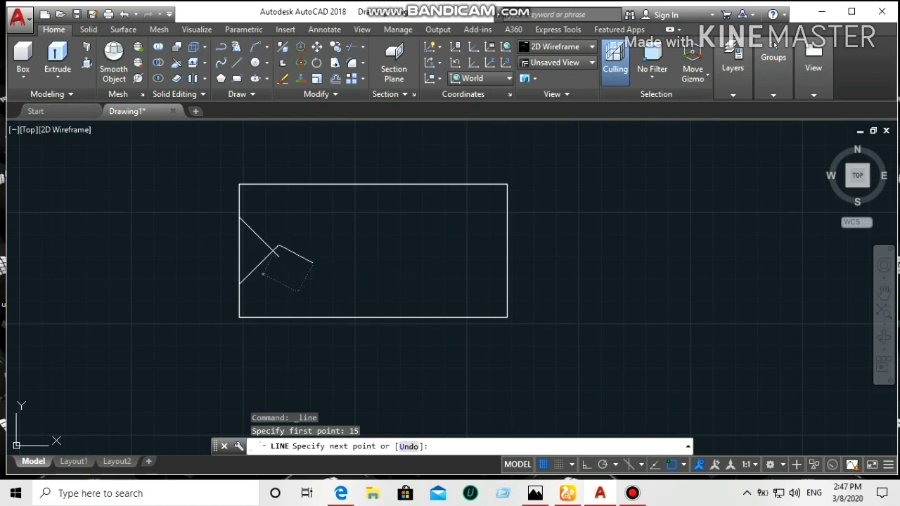
pyautogui.rightClick(314, 262)
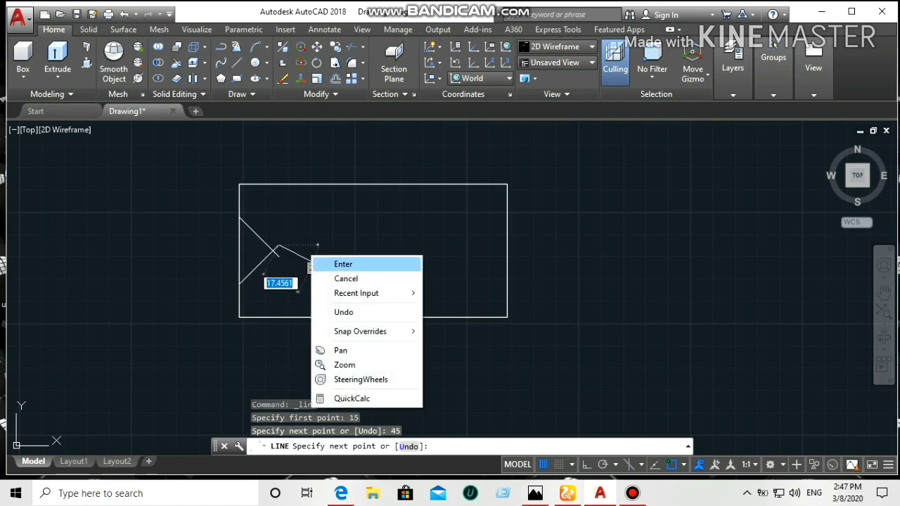
pyautogui.click(341, 263)
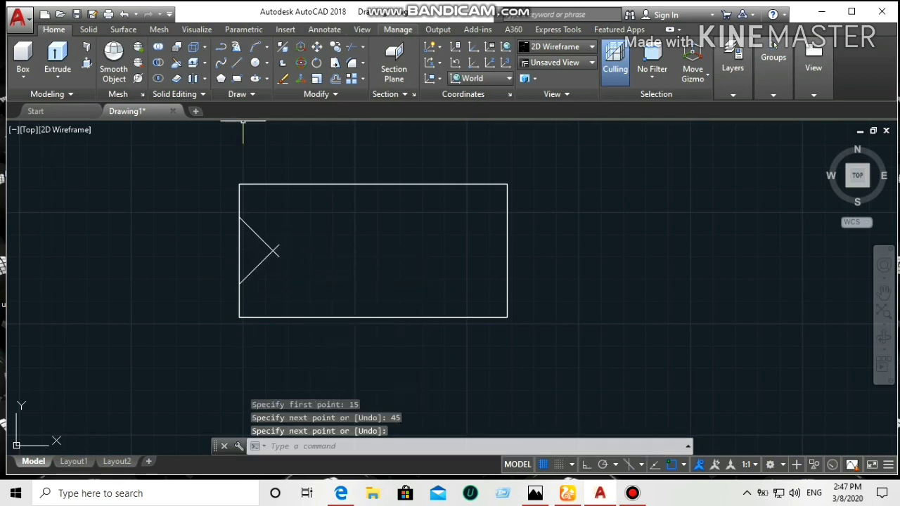
# Step: Trim the overlapping ends of the two sloped lines and the left edge segment between them to form a V-notch
pyautogui.click(352, 46)
pyautogui.press('Return')
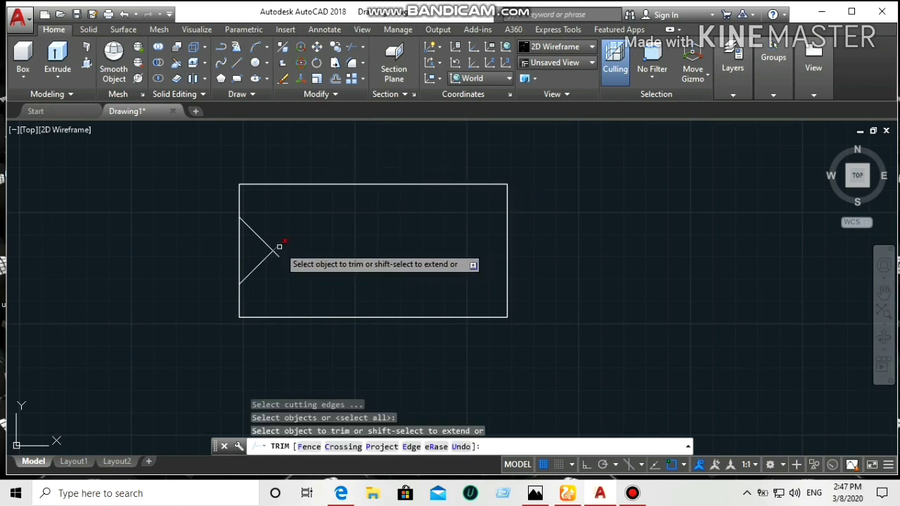
pyautogui.click(276, 248)
pyautogui.click(277, 257)
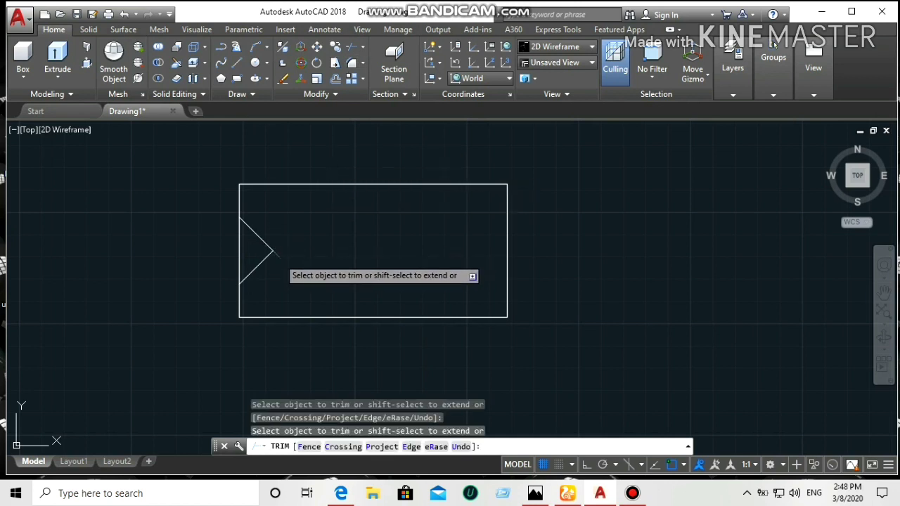
pyautogui.click(239, 259)
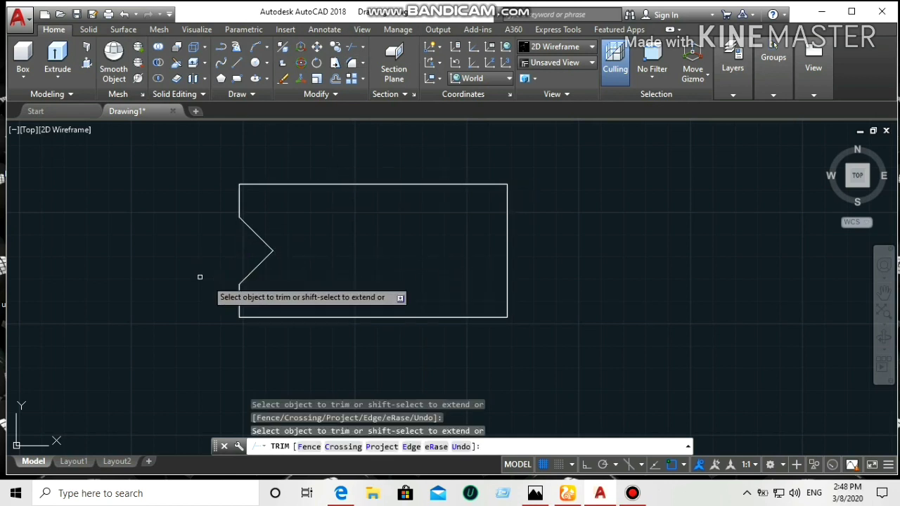
pyautogui.rightClick(588, 247)
pyautogui.click(598, 255)
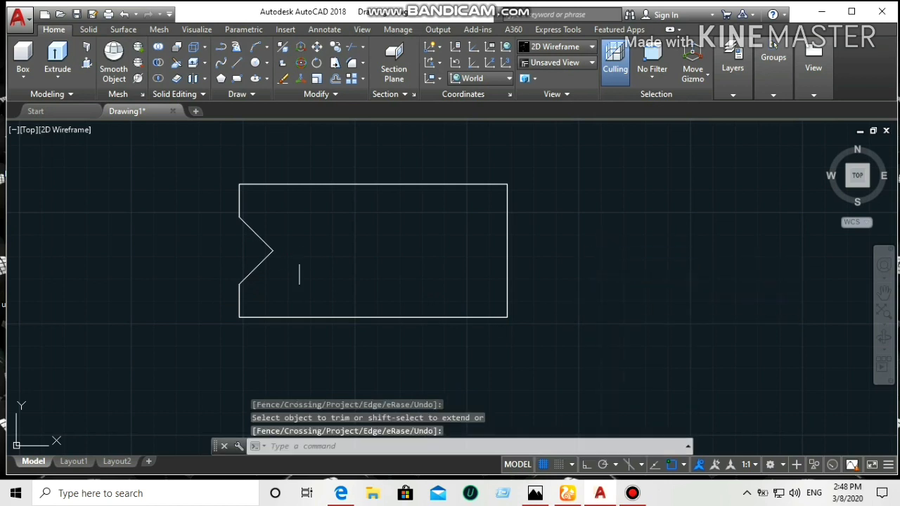
# Step: Mirror the two notch lines to the rectangle's right side about its vertical centre line, keeping the source lines
pyautogui.click(263, 241)
pyautogui.click(261, 260)
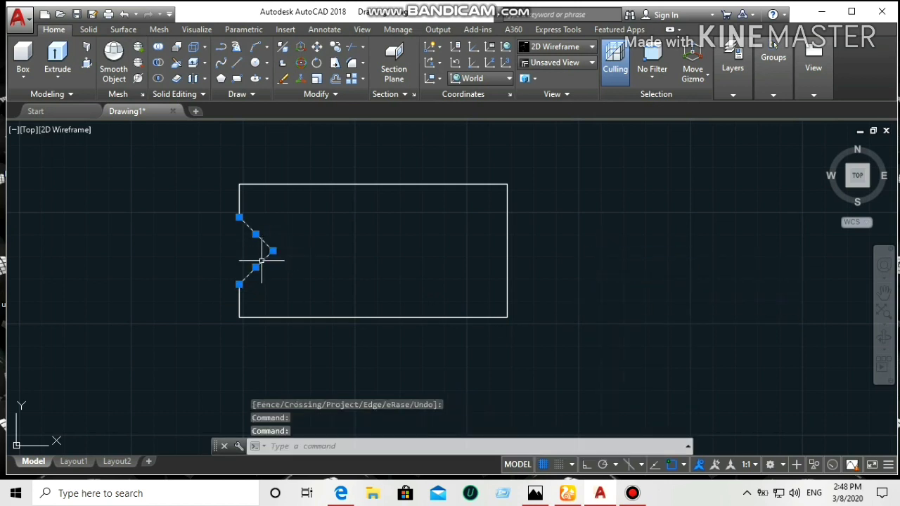
pyautogui.write('m')
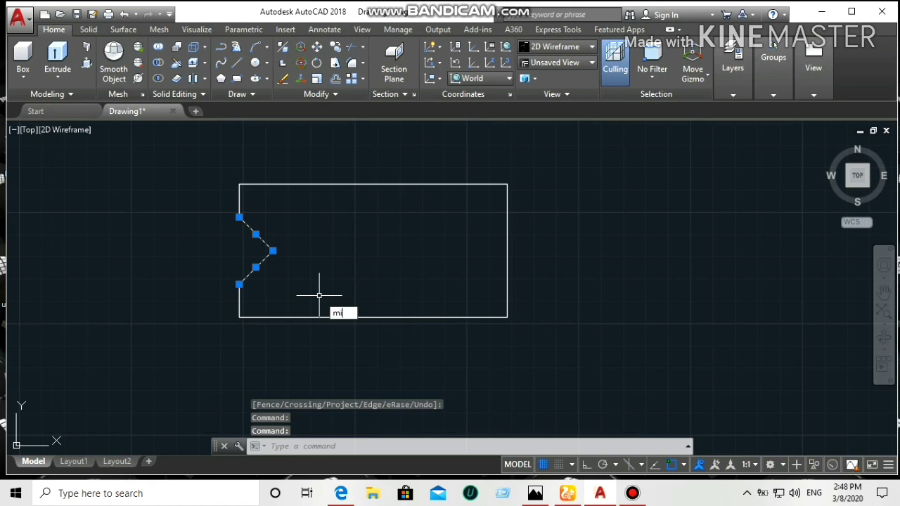
pyautogui.write('i')
pyautogui.press('Return')
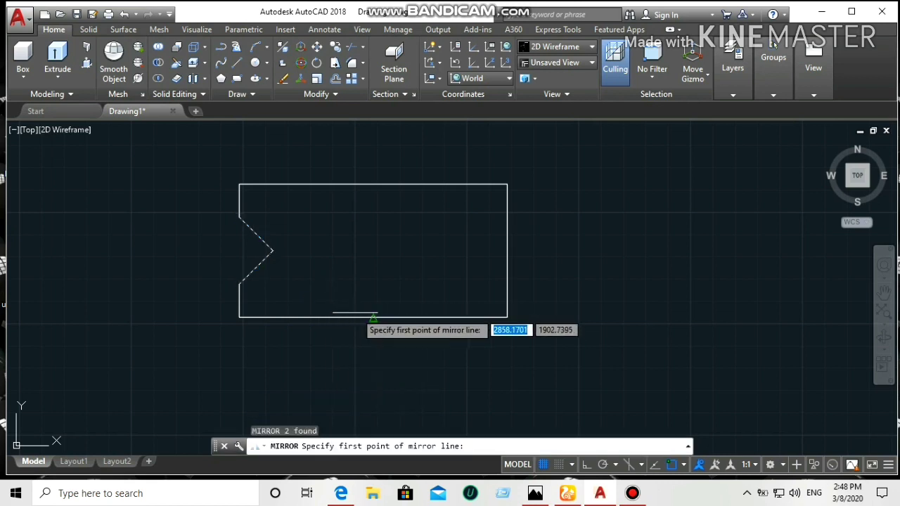
pyautogui.click(372, 313)
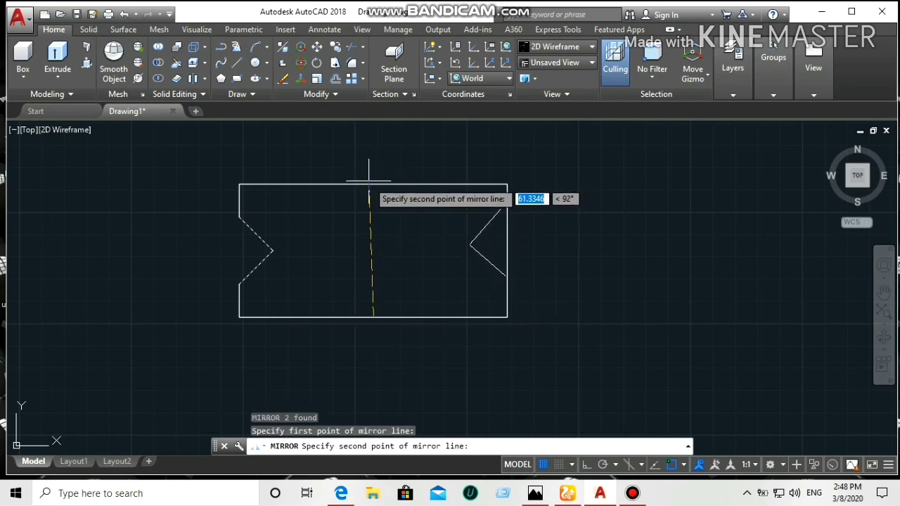
pyautogui.click(372, 184)
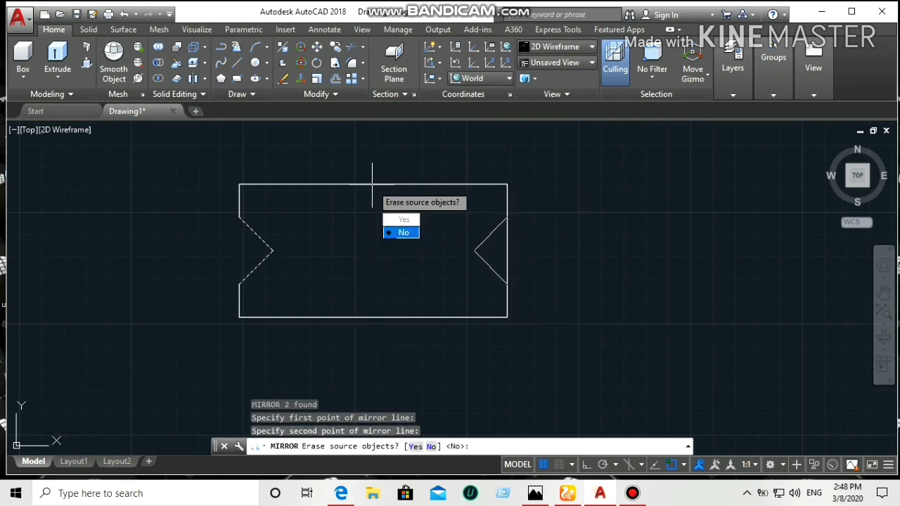
pyautogui.press('Return')
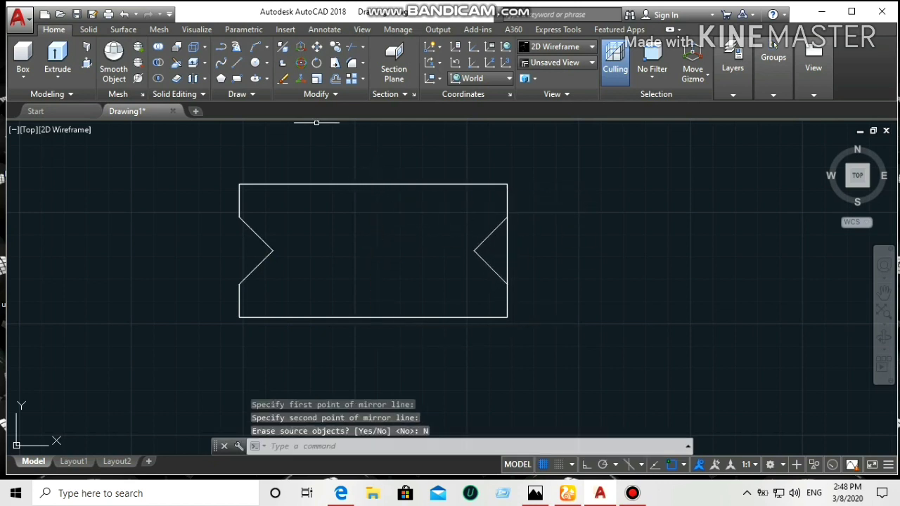
# Step: Trim away the base profile's right edge segment between the two mirrored notch lines to open the right V-notch
pyautogui.write('tr')
pyautogui.press('Return')
pyautogui.press('Return')
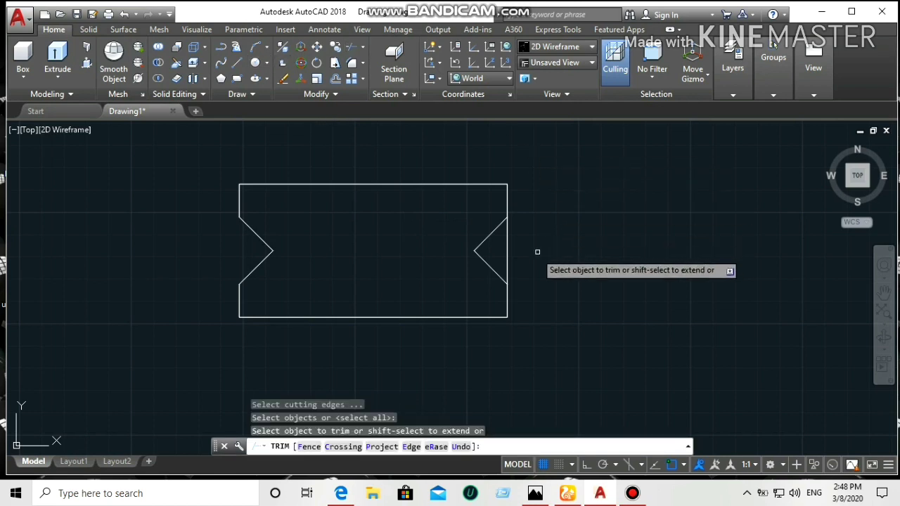
pyautogui.click(506, 251)
pyautogui.rightClick(553, 216)
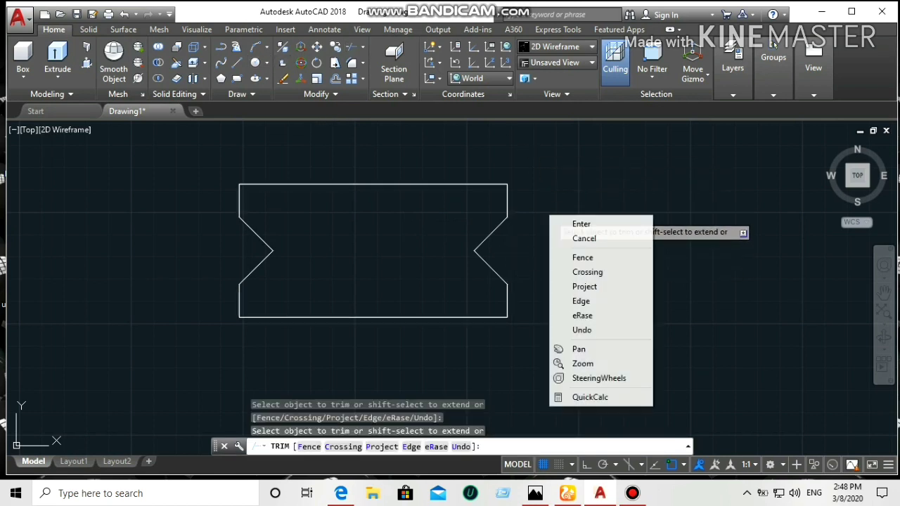
pyautogui.click(573, 222)
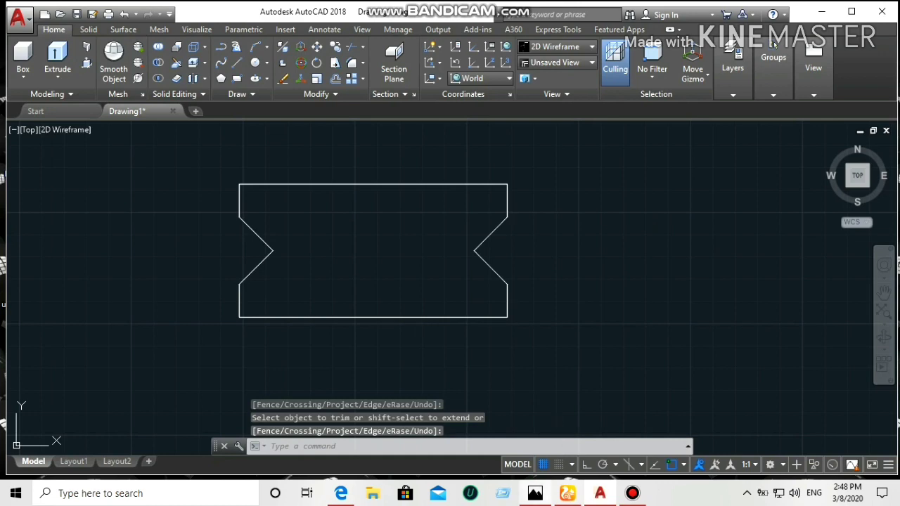
# Step: Check the reference figure, then draw a separate 60 by 40 rectangle to the right of the notched base profile
pyautogui.click(535, 493)
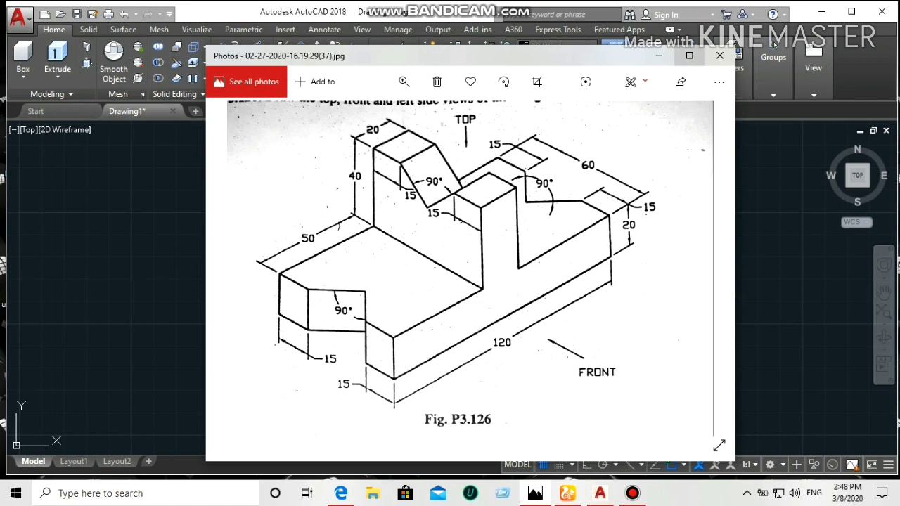
pyautogui.click(658, 55)
pyautogui.moveTo(637, 180); pyautogui.dragTo(500, 181, button='middle')
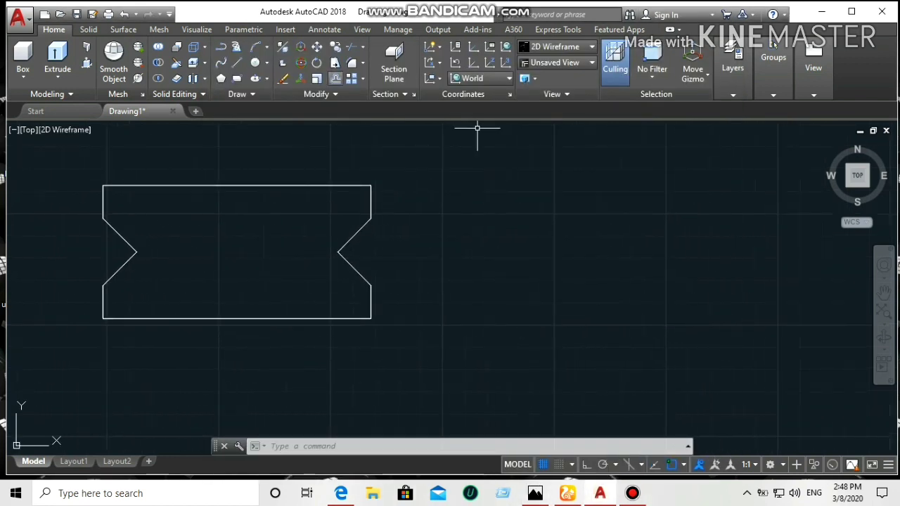
pyautogui.write('l')
pyautogui.press('Return')
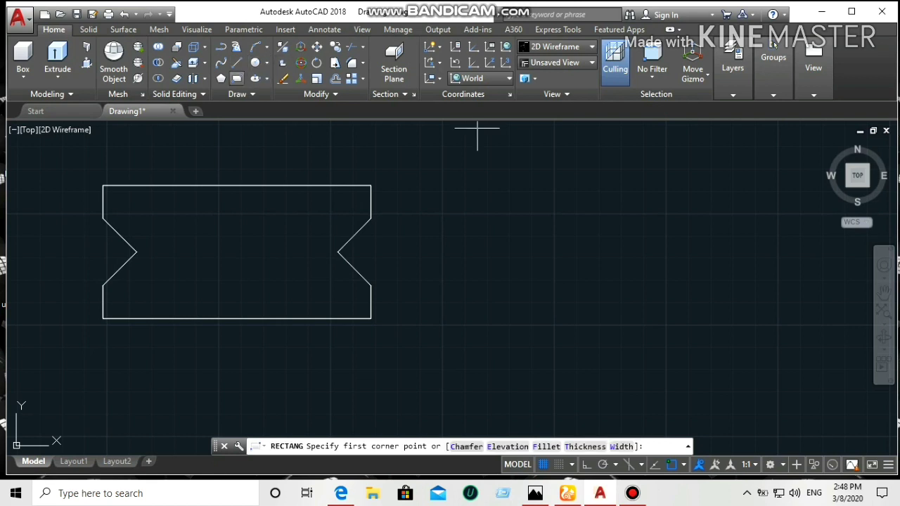
pyautogui.press('Escape')
pyautogui.press('Return')
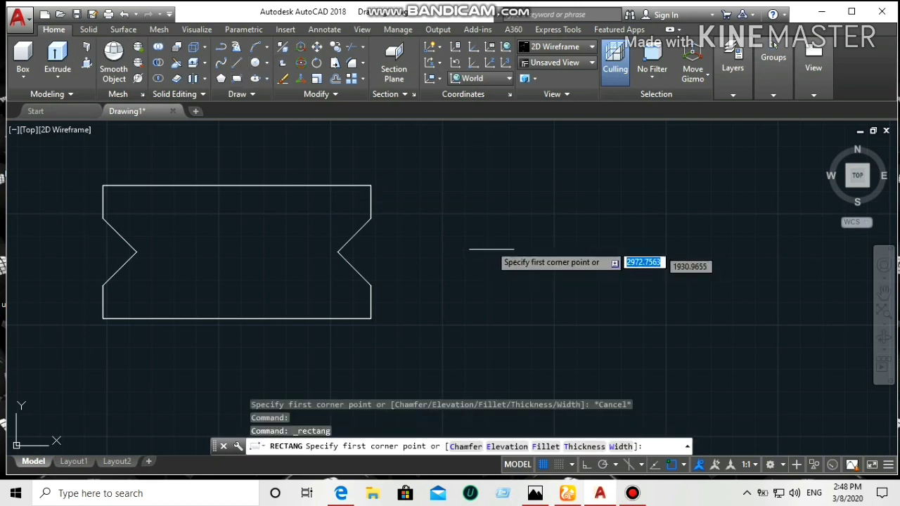
pyautogui.click(486, 201)
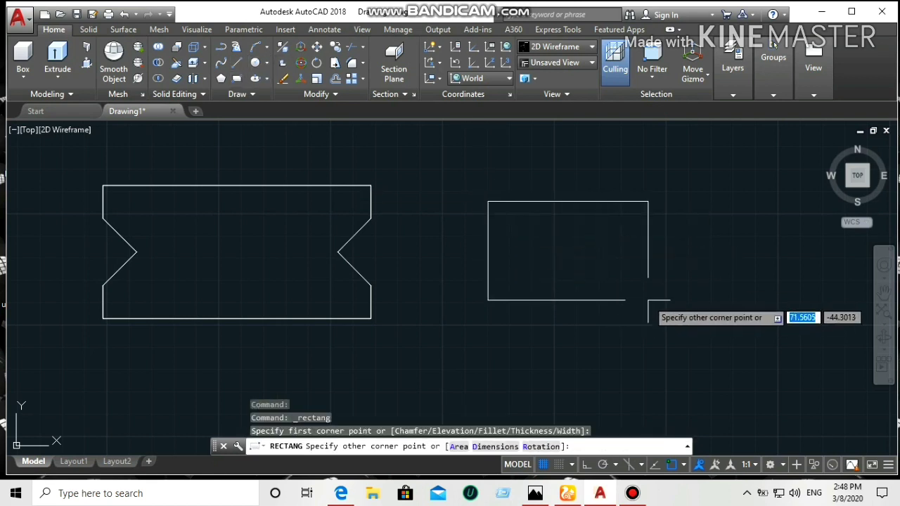
pyautogui.write('60')
pyautogui.press('Tab')
pyautogui.write('40')
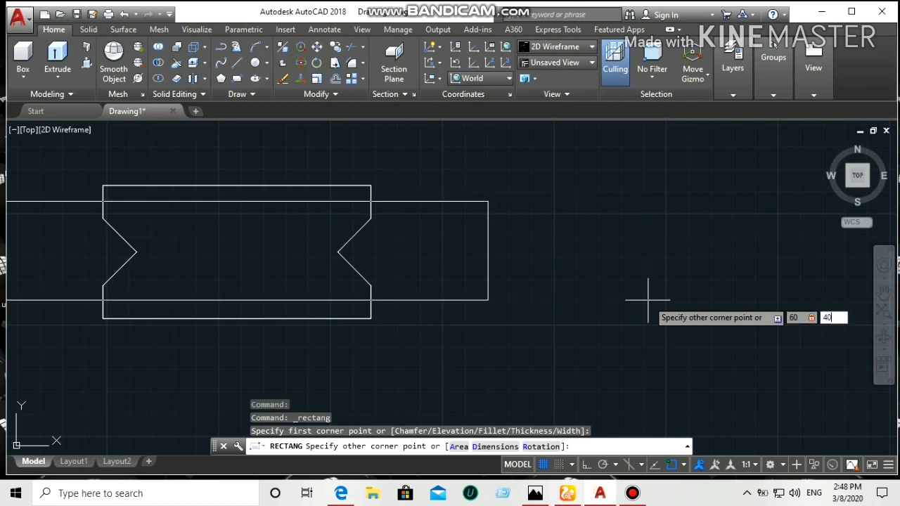
pyautogui.press('Return')
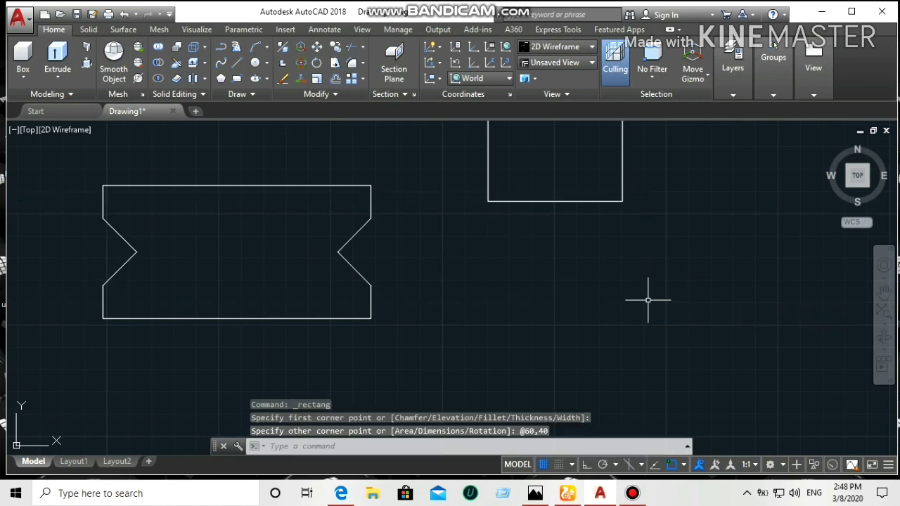
pyautogui.moveTo(669, 253)
pyautogui.mouseDown(button='middle')
pyautogui.moveTo(680, 309)
pyautogui.moveTo(651, 308)
pyautogui.mouseUp(button='middle')
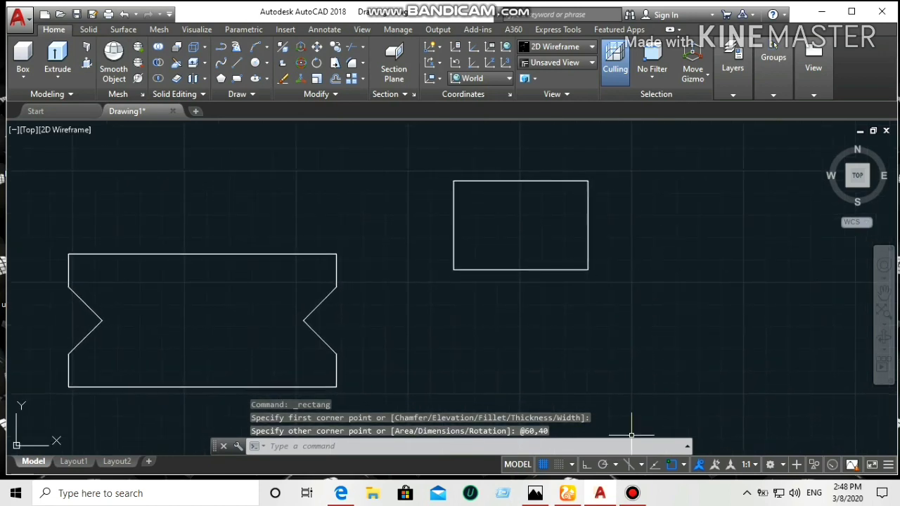
# Step: Following the reference figure, draw a 25-unit line sloping 45° down into the 60 by 40 rectangle, starting 15 right of its upper-left corner
pyautogui.click(535, 492)
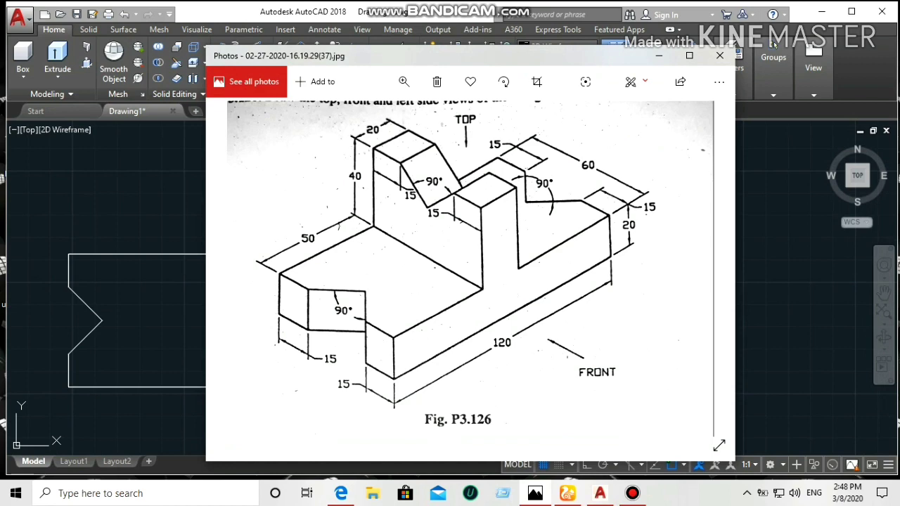
pyautogui.click(659, 56)
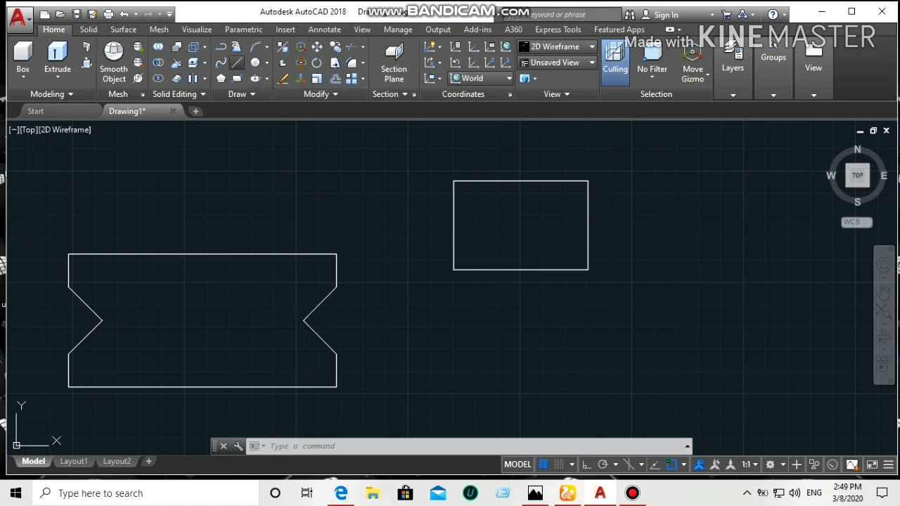
pyautogui.click(236, 62)
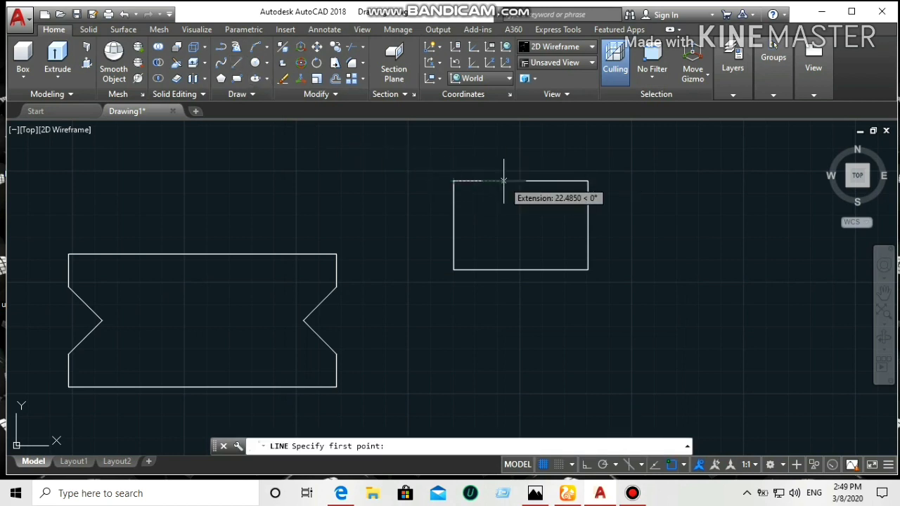
pyautogui.write('15')
pyautogui.press('Return')
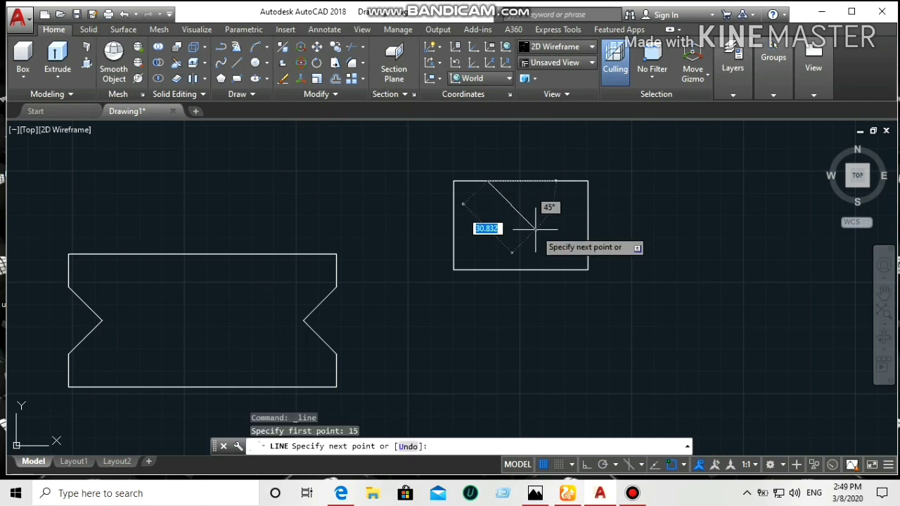
pyautogui.write('25')
pyautogui.press('Tab')
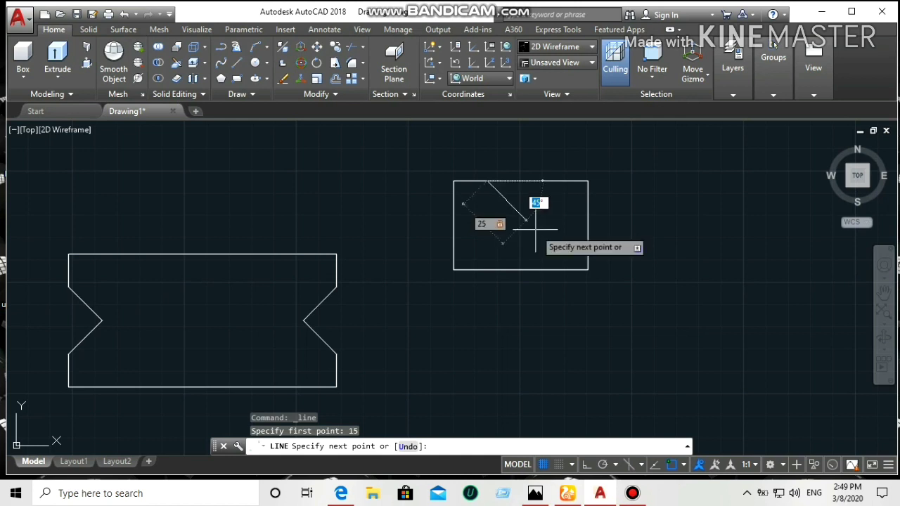
pyautogui.press('Return')
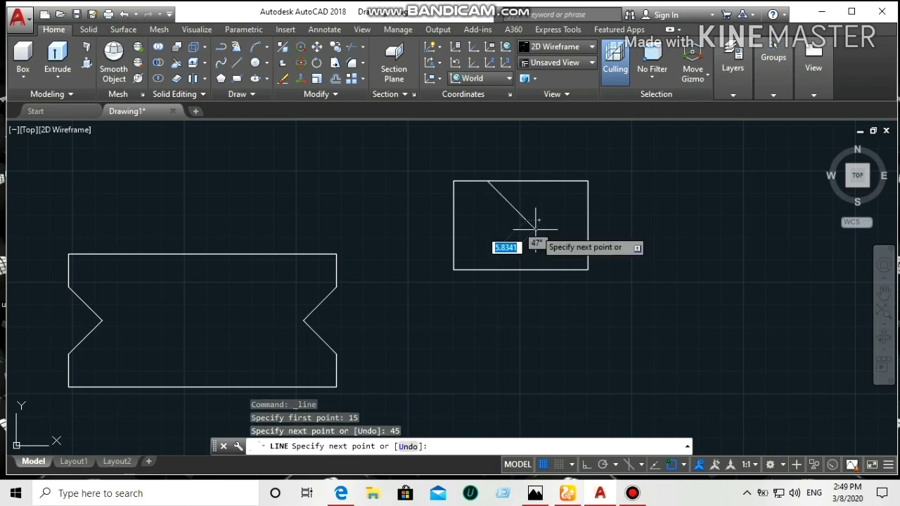
pyautogui.rightClick(569, 241)
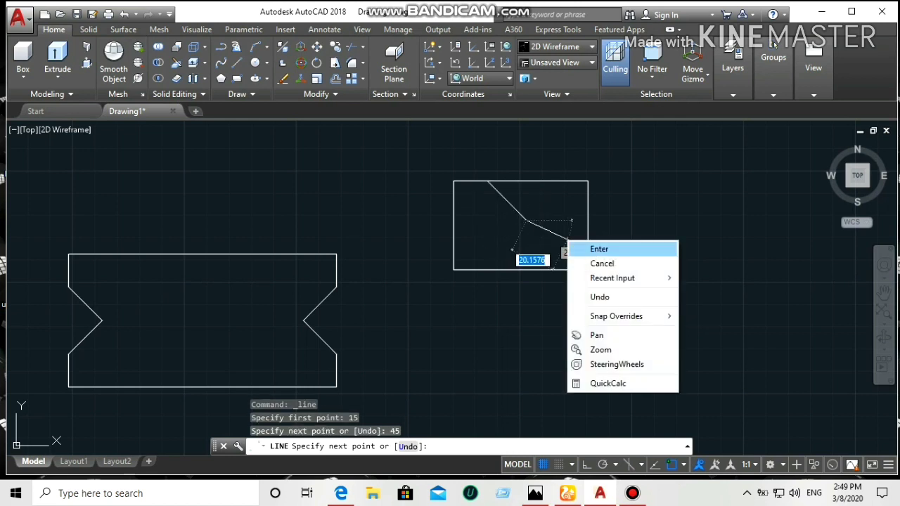
pyautogui.click(577, 248)
pyautogui.click(519, 212)
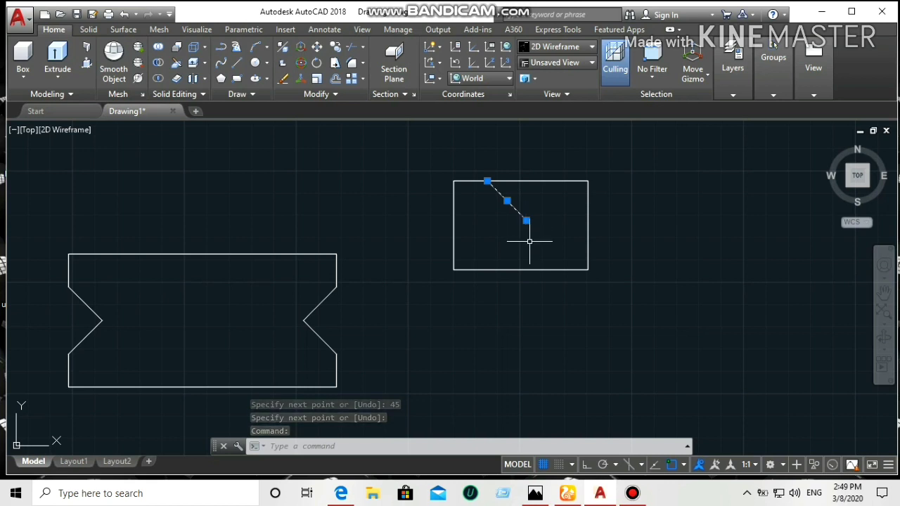
pyautogui.write('l')
pyautogui.press('Return')
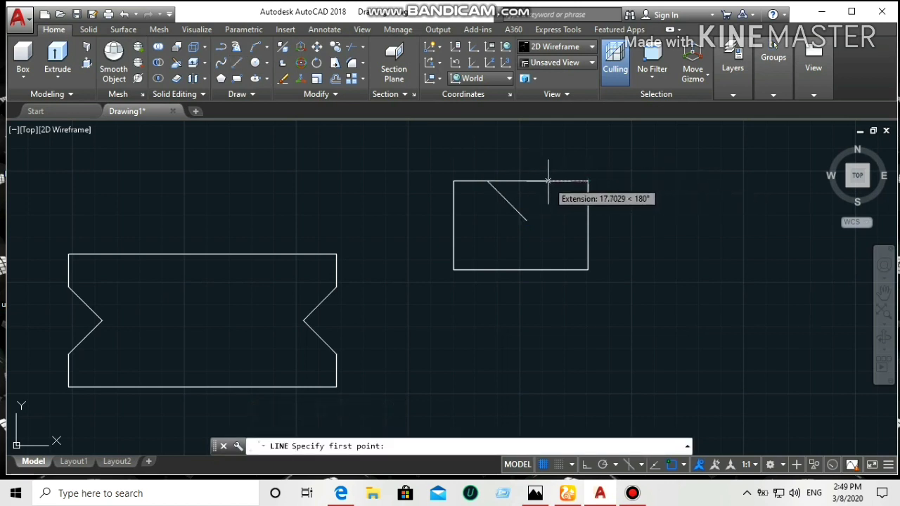
pyautogui.write('15')
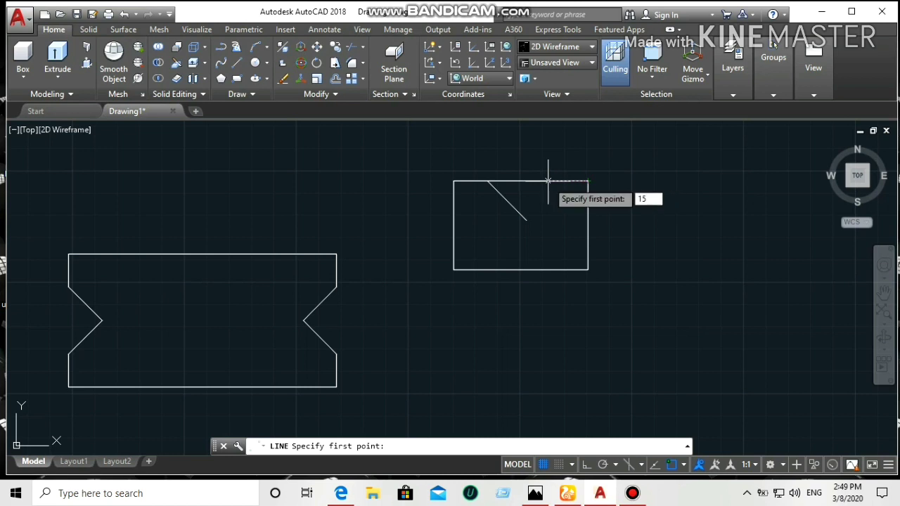
pyautogui.press('Return')
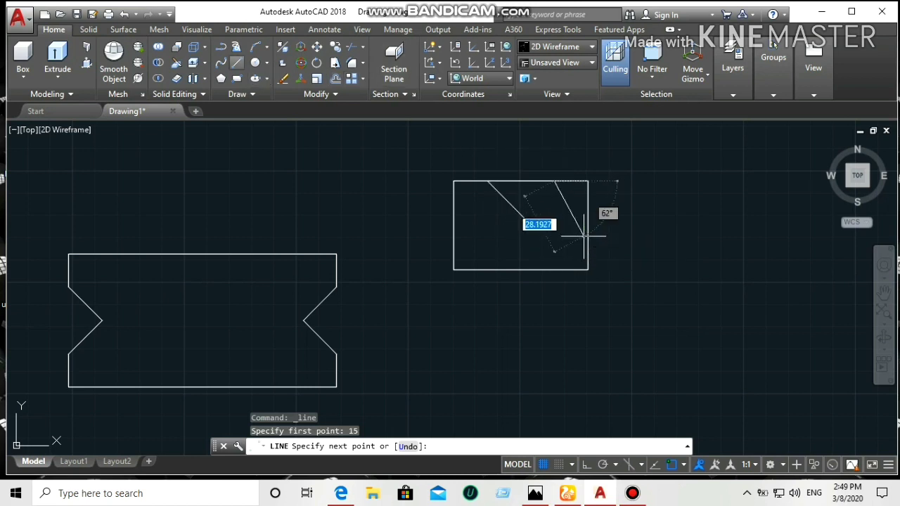
pyautogui.press('Escape')
pyautogui.press('Return')
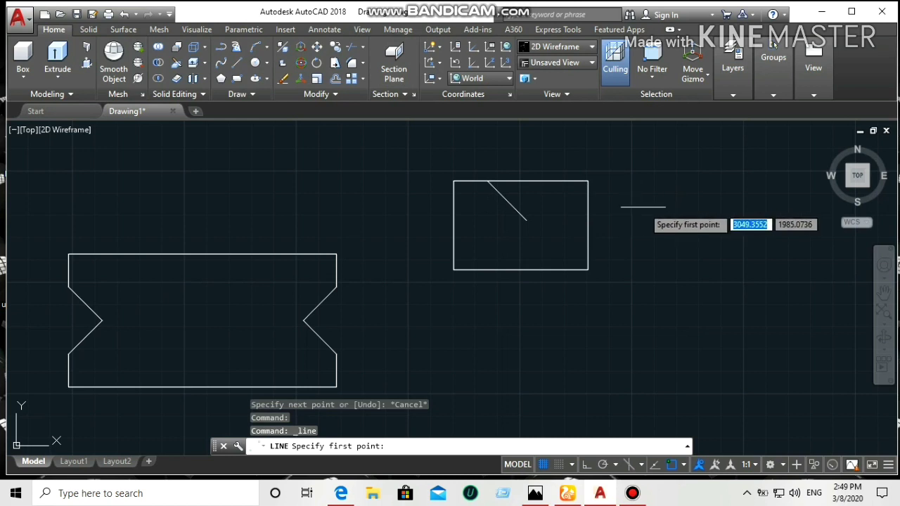
pyautogui.press('Return')
pyautogui.rightClick(651, 213)
pyautogui.click(686, 236)
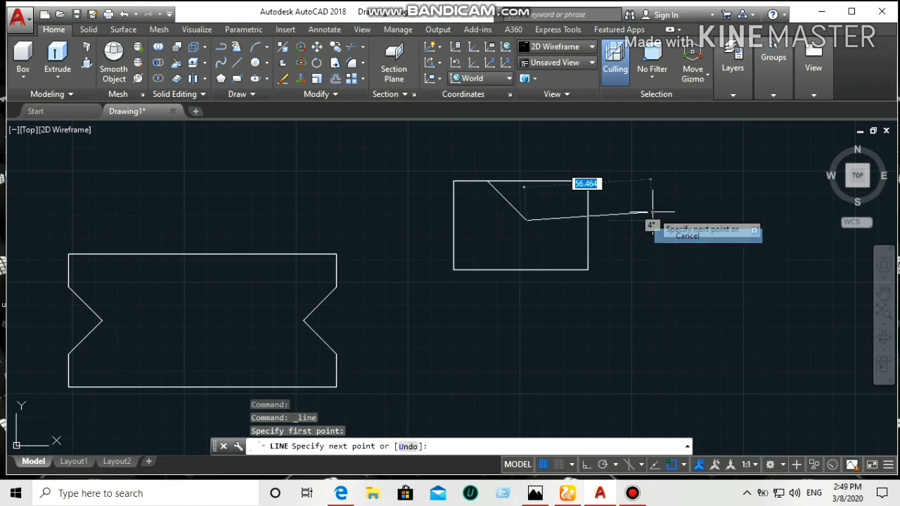
# Step: Mirror the sloped line about the 60 by 40 rectangle's vertical centre line, keeping the source line
pyautogui.click(522, 215)
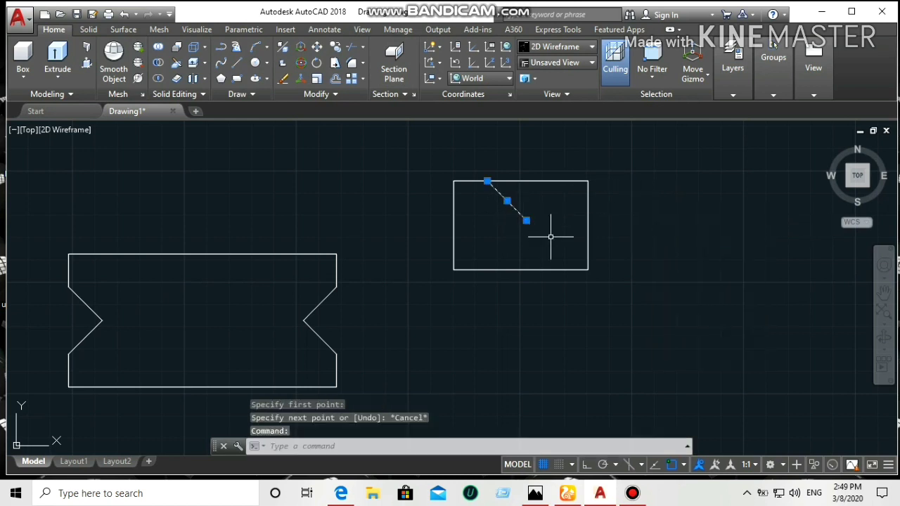
pyautogui.write('MI')
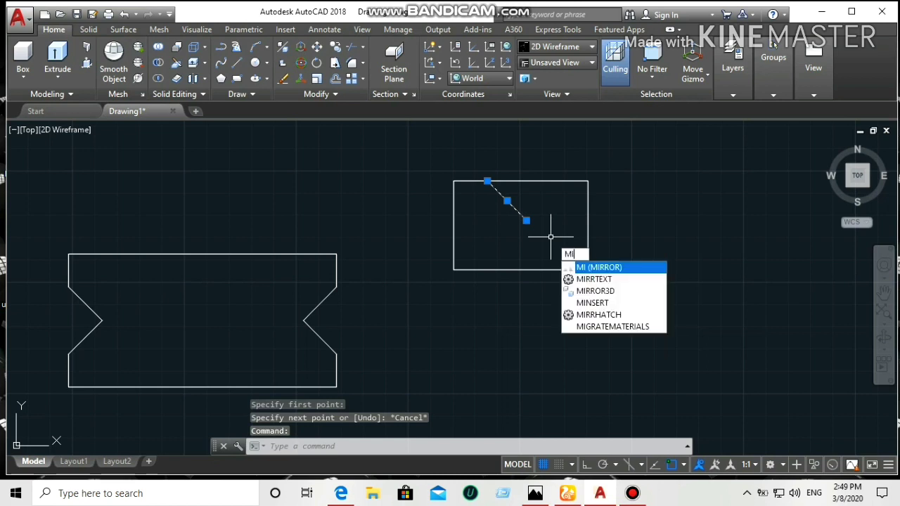
pyautogui.write('mi')
pyautogui.press('Return')
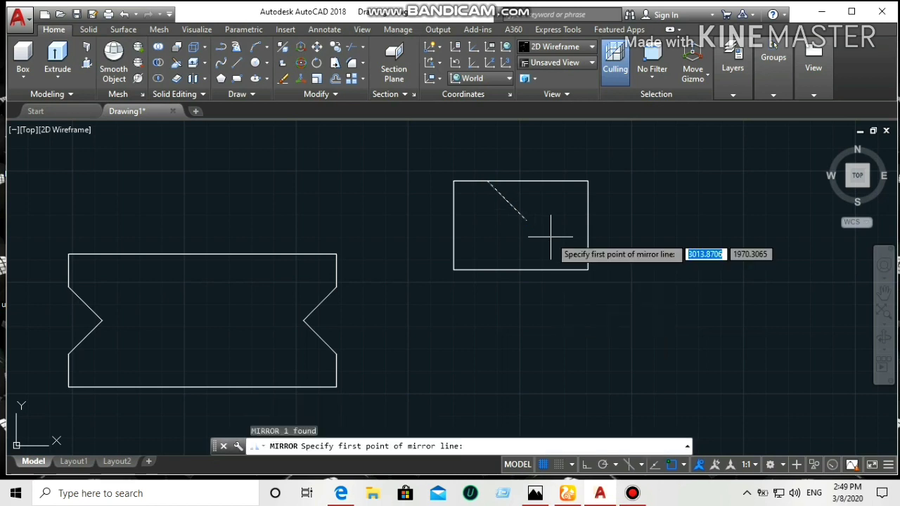
pyautogui.click(520, 181)
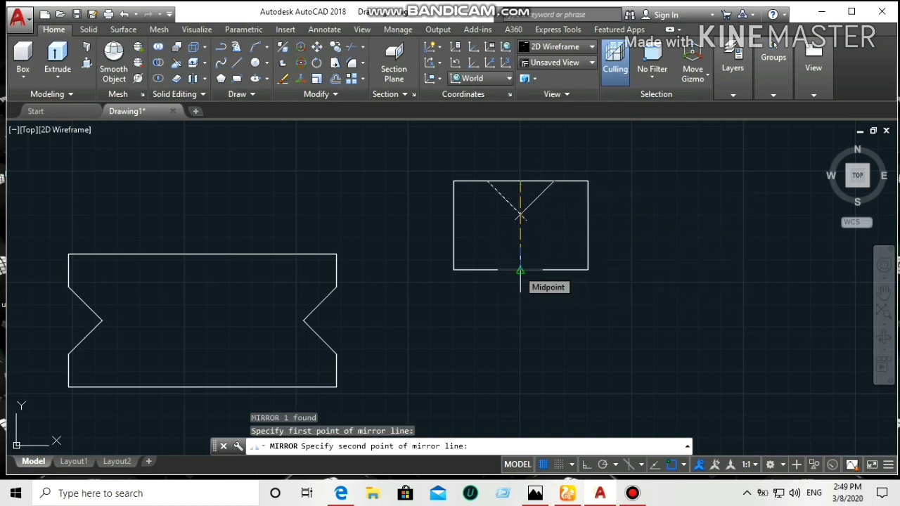
pyautogui.click(520, 271)
pyautogui.press('Down')
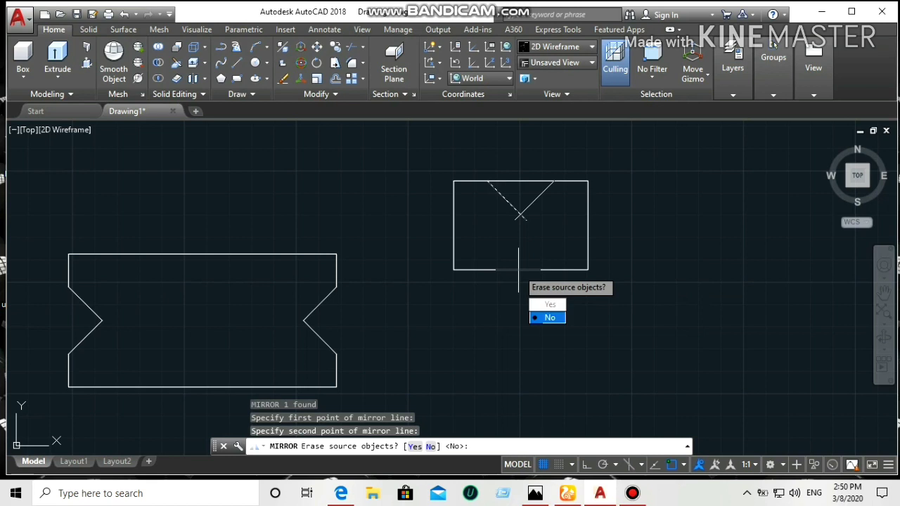
pyautogui.press('Return')
# Step: Trim the crossing ends of the two sloped lines and the upper edge segment between them to form a V-notch in the smaller rectangle
pyautogui.write('tr')
pyautogui.press('Return')
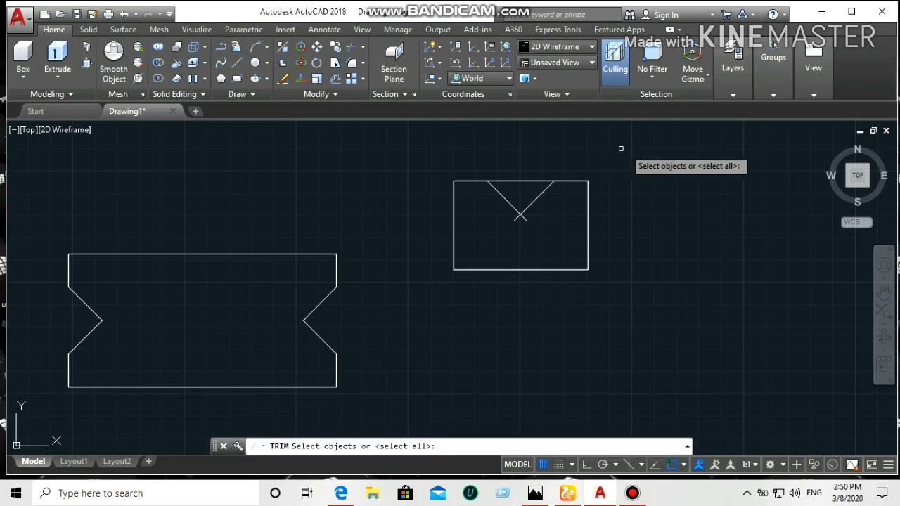
pyautogui.press('Return')
pyautogui.scroll(6, 546, 220)
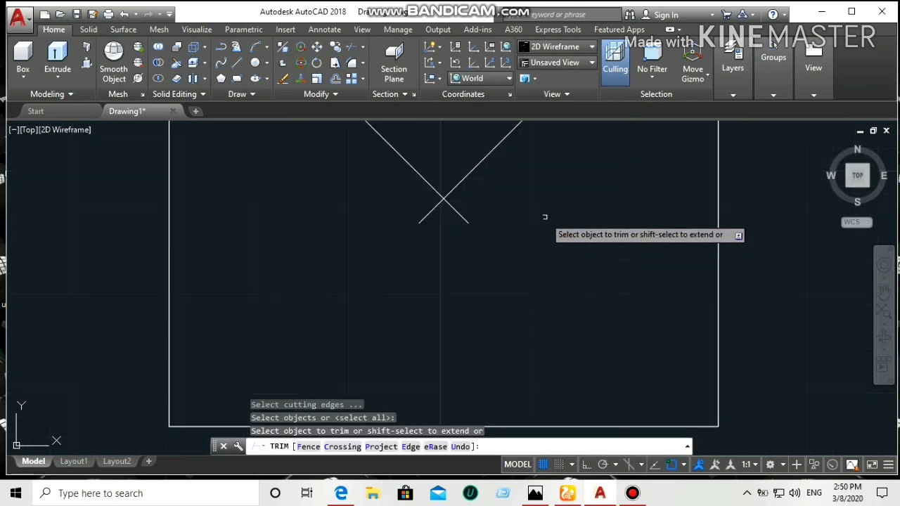
pyautogui.click(463, 219)
pyautogui.click(430, 213)
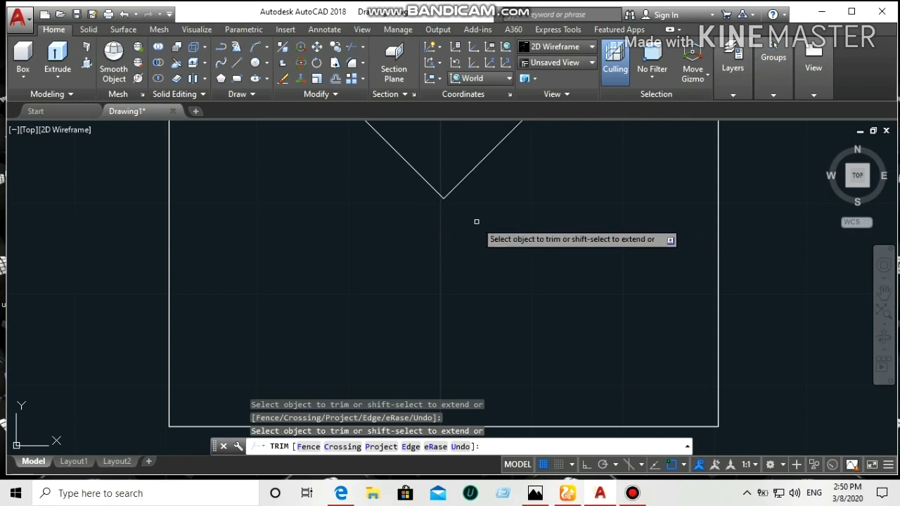
pyautogui.scroll(-4, 476, 221)
pyautogui.click(474, 183)
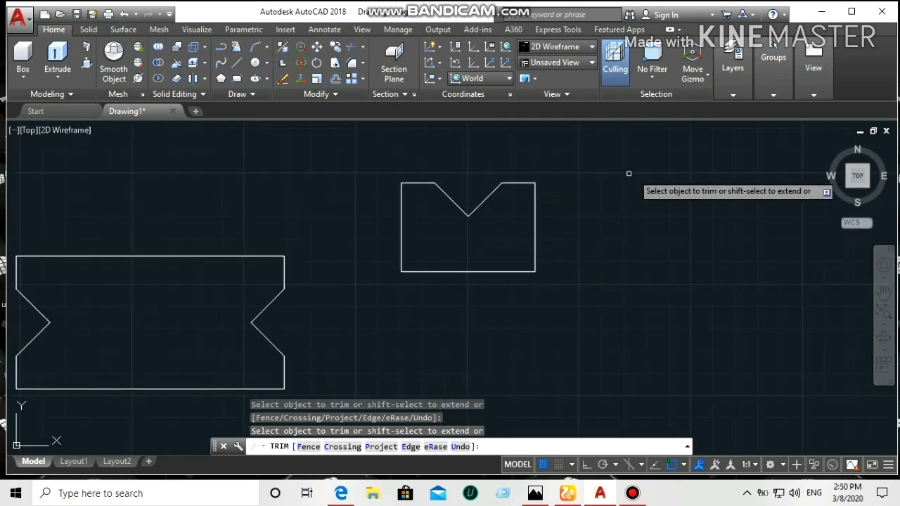
pyautogui.rightClick(629, 175)
pyautogui.click(646, 182)
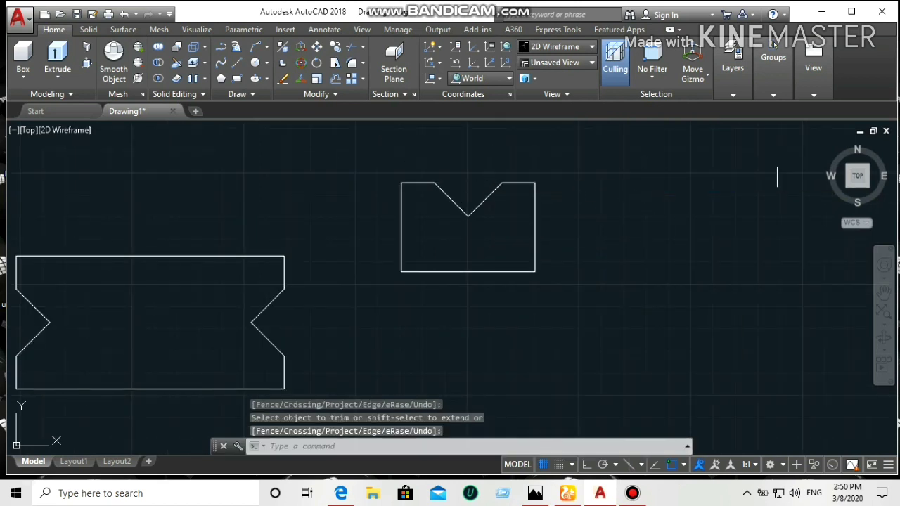
# Step: Switch from the top view to an isometric view showing both notched profiles
pyautogui.click(827, 144)
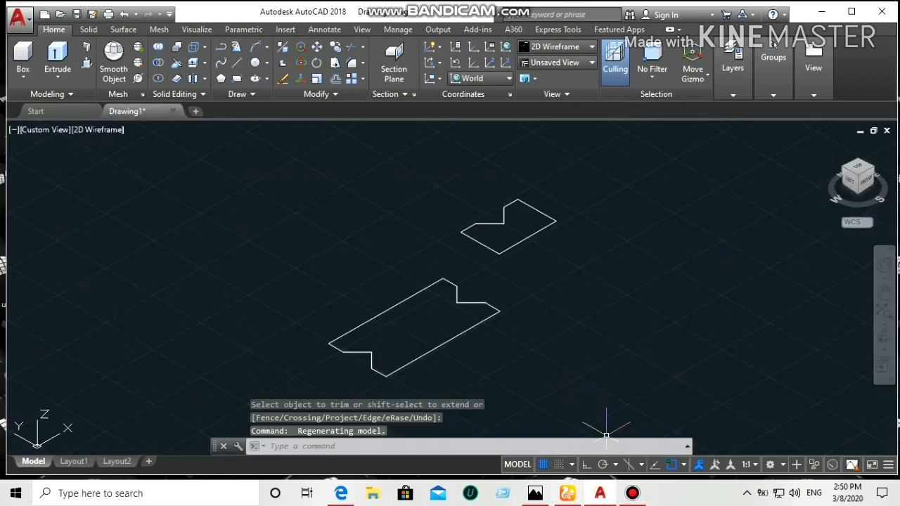
# Step: Following the reference figure, extrude the 120 by 60 notched base profile upward by 20 with Presspull
pyautogui.hotkey('alt', 'Tab')
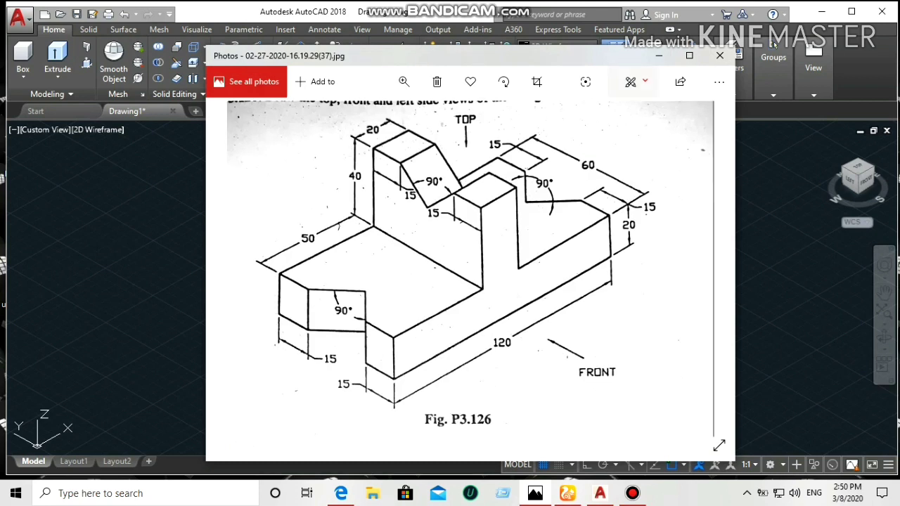
pyautogui.hotkey('alt', 'Tab')
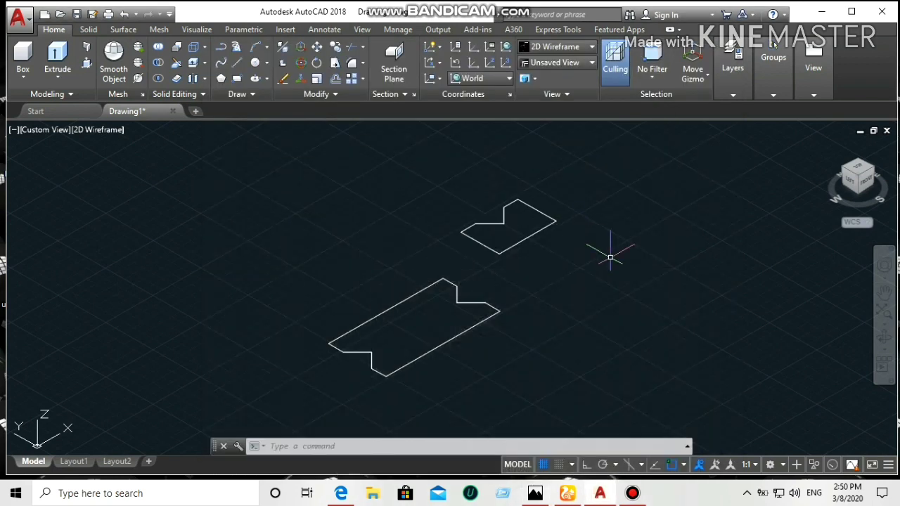
pyautogui.moveTo(602, 251); pyautogui.dragTo(562, 227, button='middle')
pyautogui.click(87, 63)
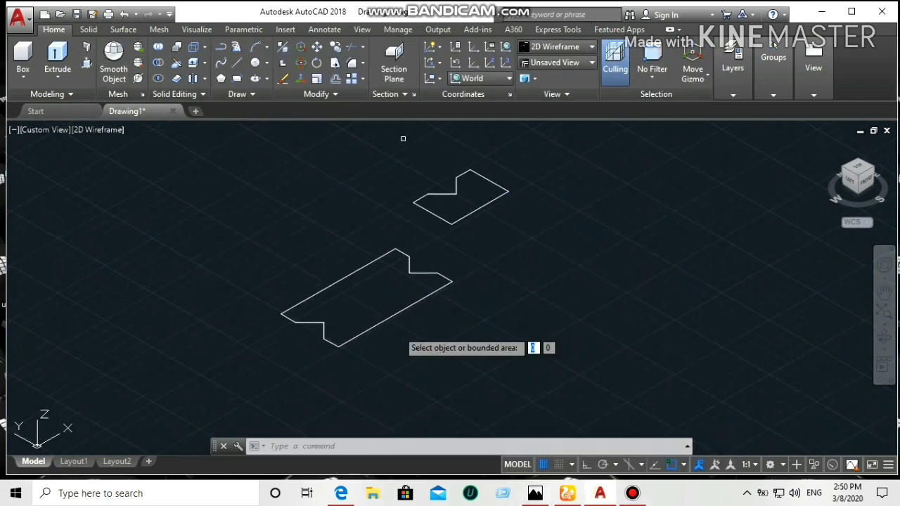
pyautogui.click(373, 309)
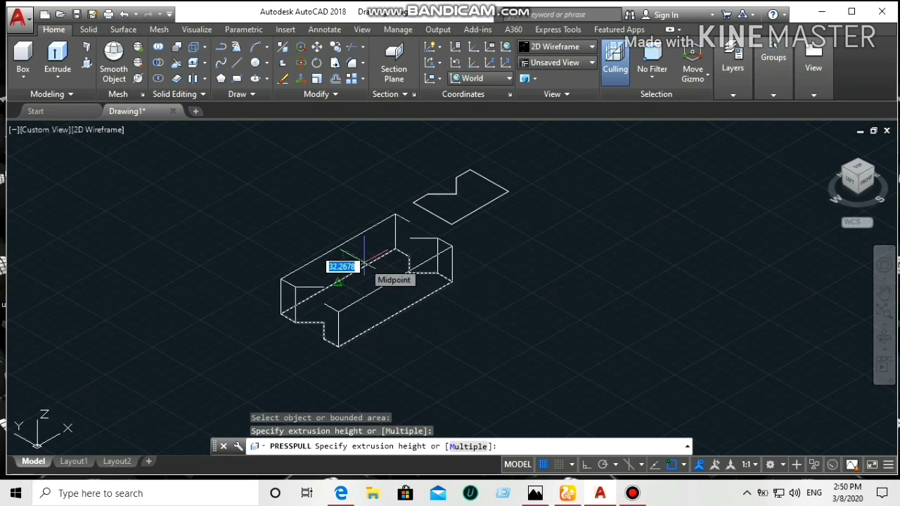
pyautogui.write('20')
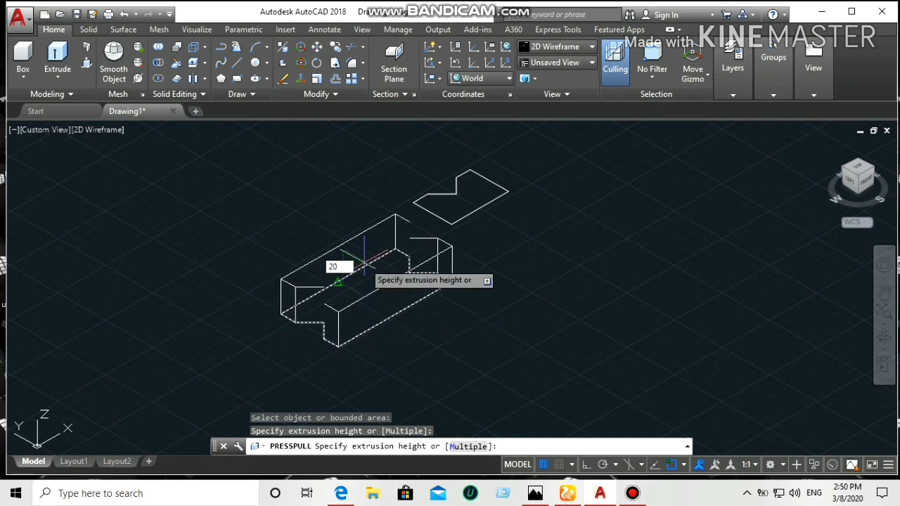
pyautogui.press('Return')
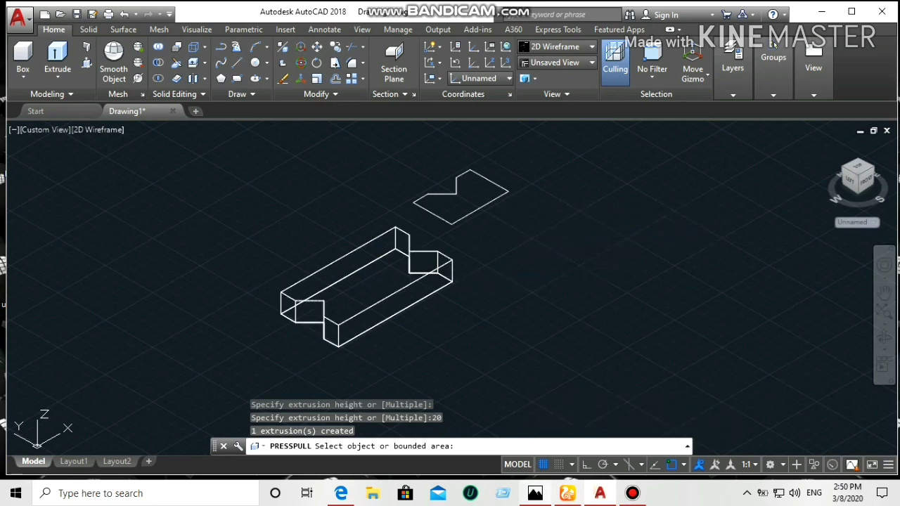
pyautogui.hotkey('alt', 'Tab')
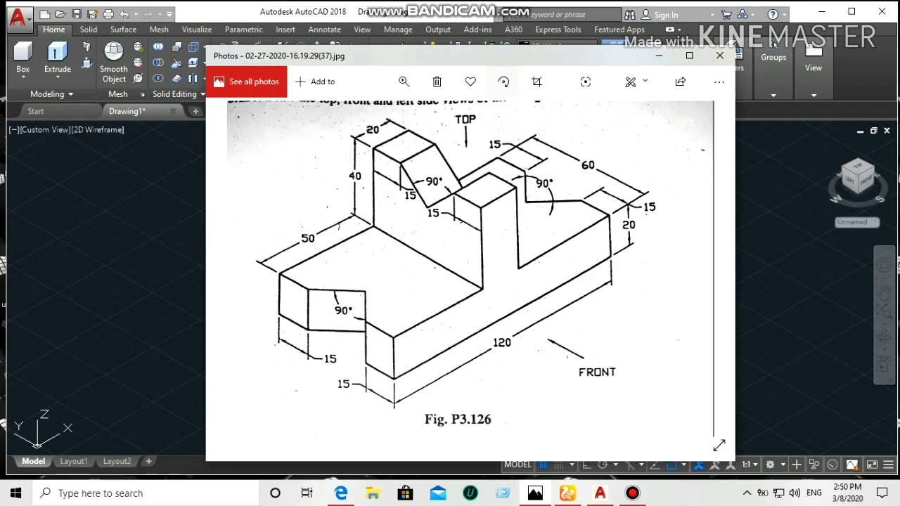
pyautogui.hotkey('alt', 'Tab')
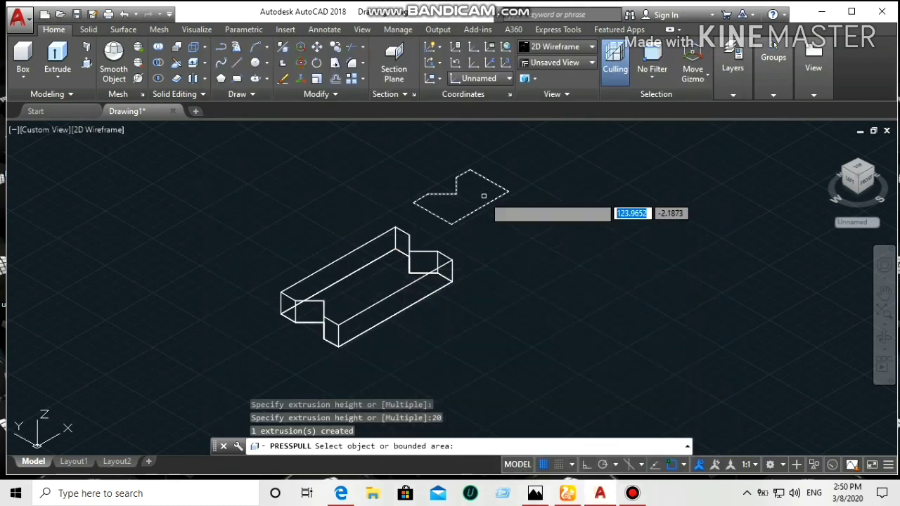
pyautogui.click(475, 196)
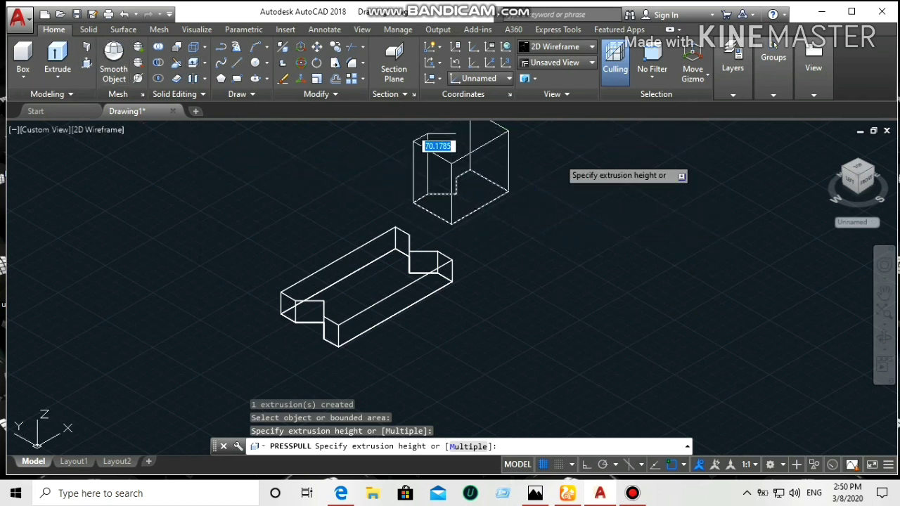
pyautogui.click(86, 63)
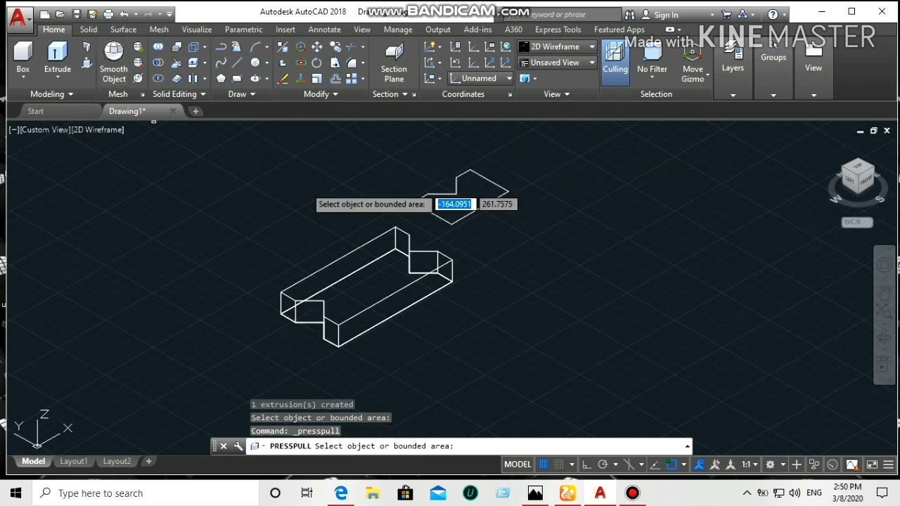
pyautogui.click(463, 196)
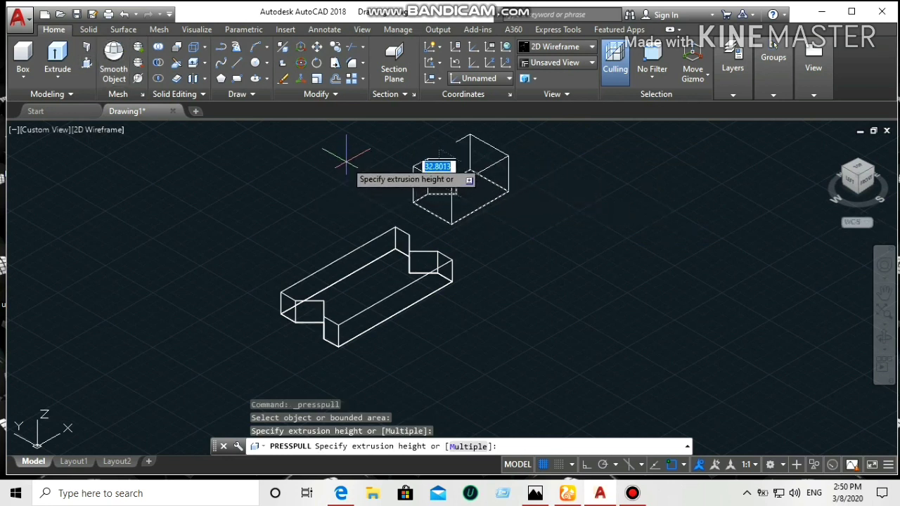
pyautogui.press('Escape')
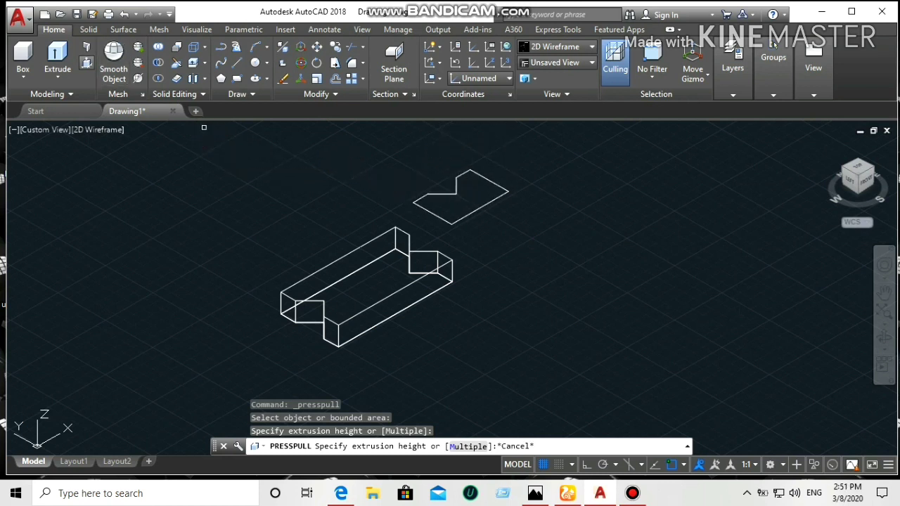
pyautogui.press('Return')
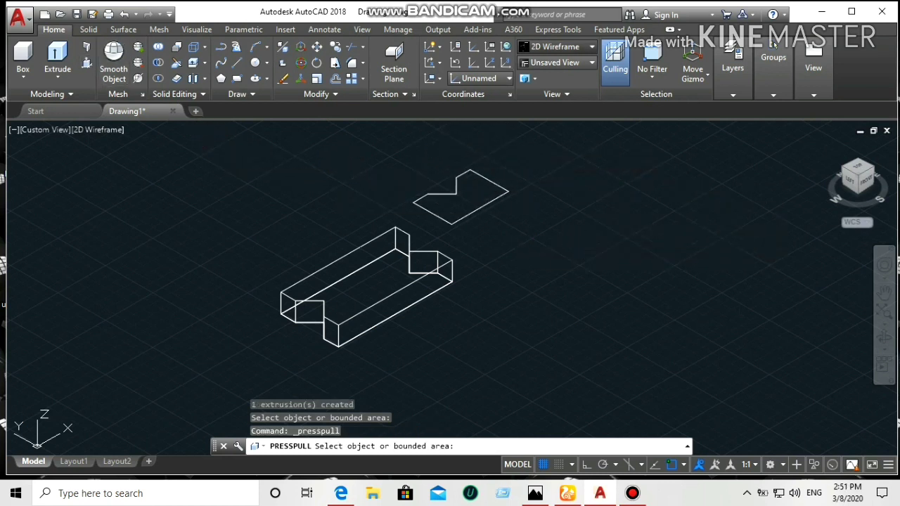
# Step: Display the model in the Shades of Gray visual style
pyautogui.click(555, 46)
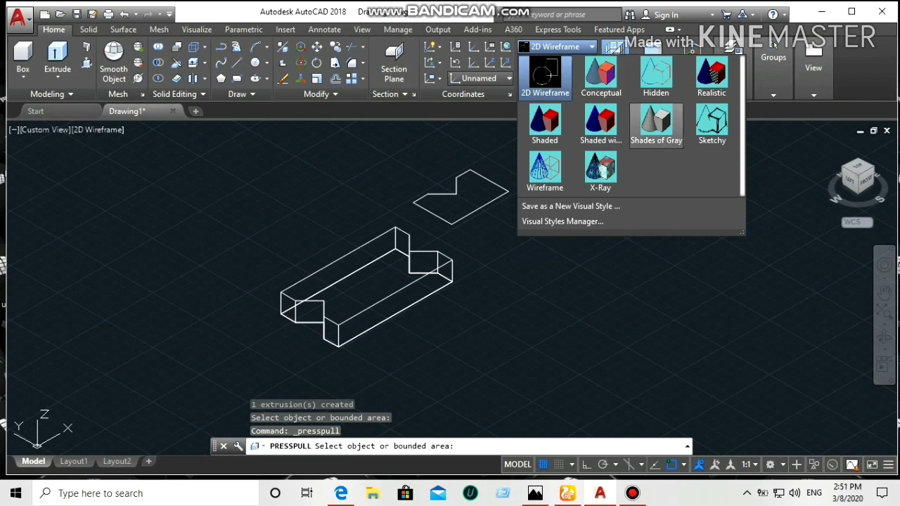
pyautogui.click(655, 125)
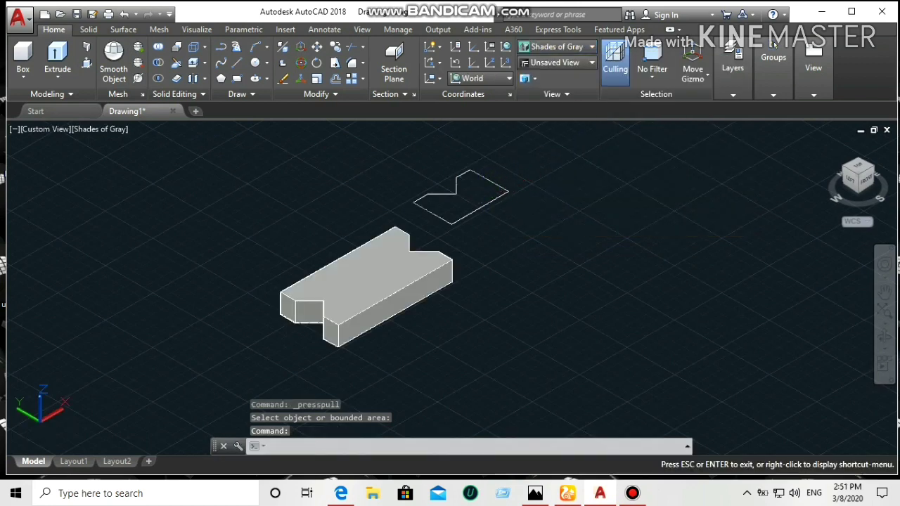
pyautogui.scroll(5, 478, 190)
pyautogui.scroll(-6, 524, 186)
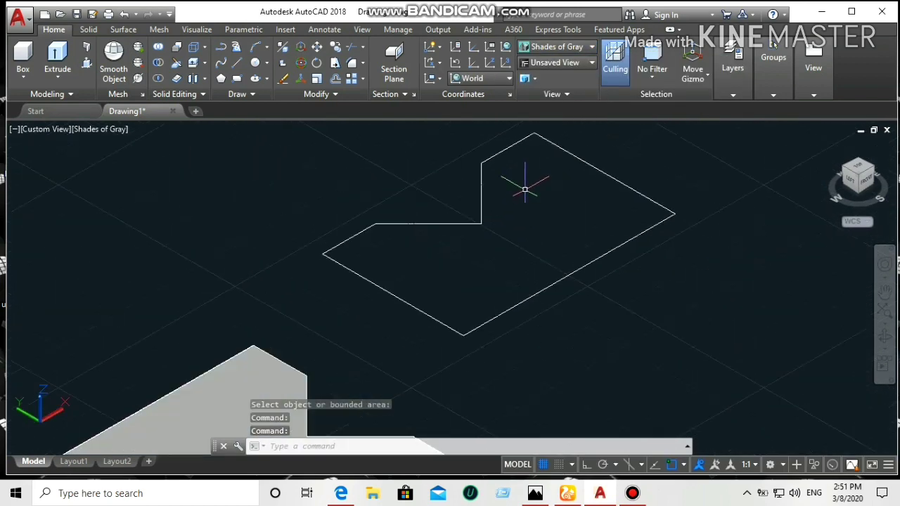
# Step: Join all the segments of the smaller V-notched outline into one polyline
pyautogui.moveTo(591, 156)
pyautogui.mouseDown()
pyautogui.moveTo(466, 199)
pyautogui.moveTo(599, 237)
pyautogui.moveTo(591, 243)
pyautogui.mouseUp()
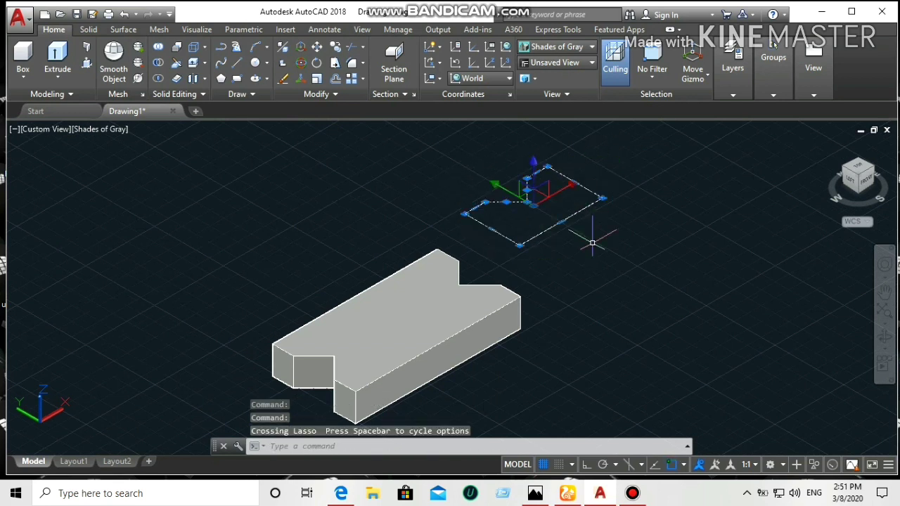
pyautogui.write('j')
pyautogui.press('Return')
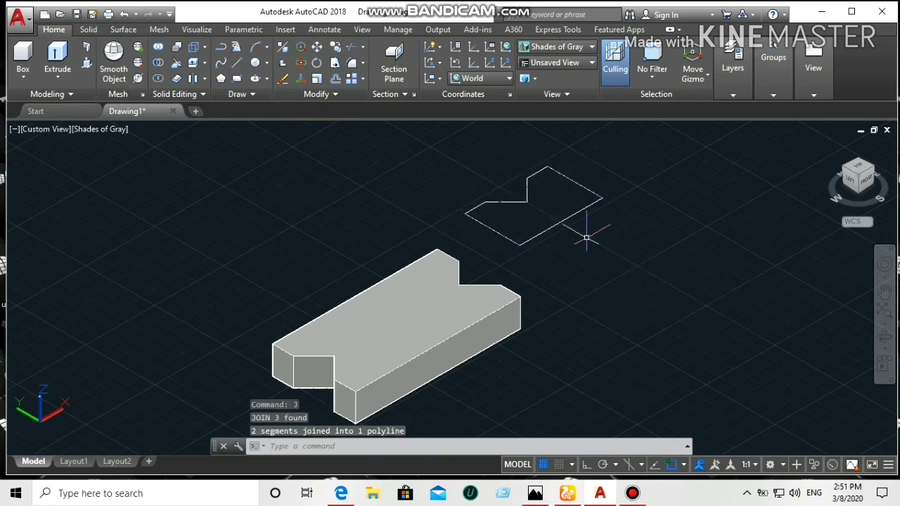
# Step: Extrude the joined 60 by 40 notched outline upward by 20 with Presspull
pyautogui.click(565, 220)
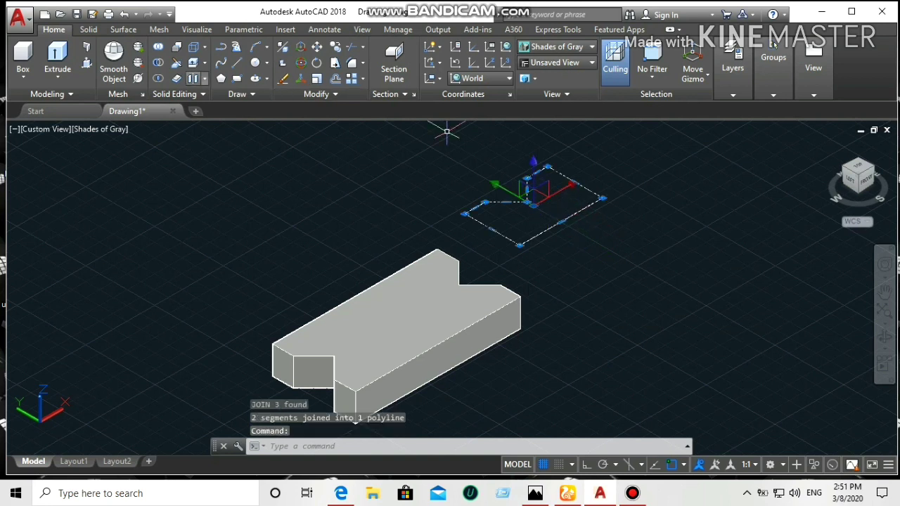
pyautogui.click(86, 62)
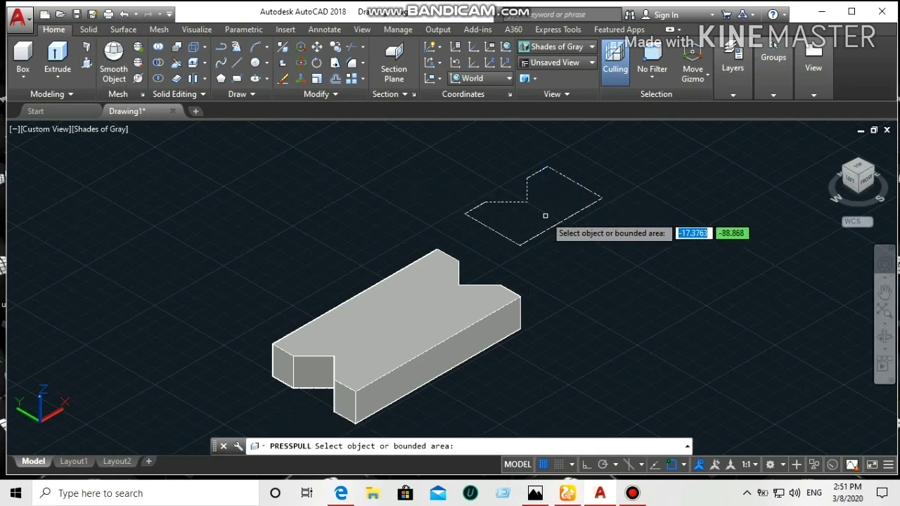
pyautogui.click(544, 215)
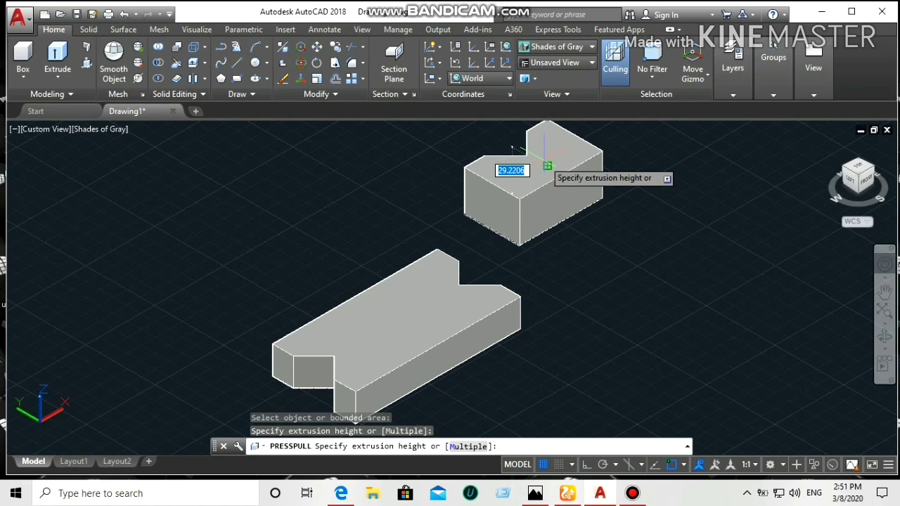
pyautogui.write('20')
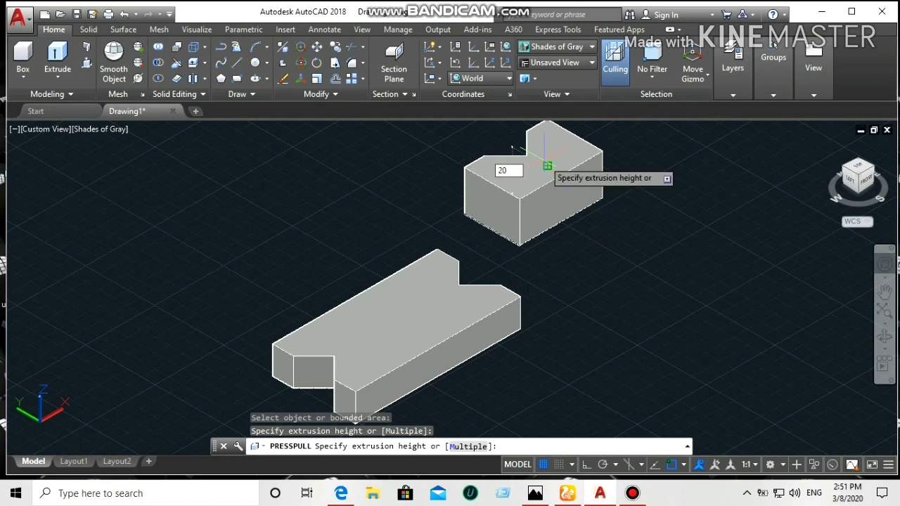
pyautogui.press('Return')
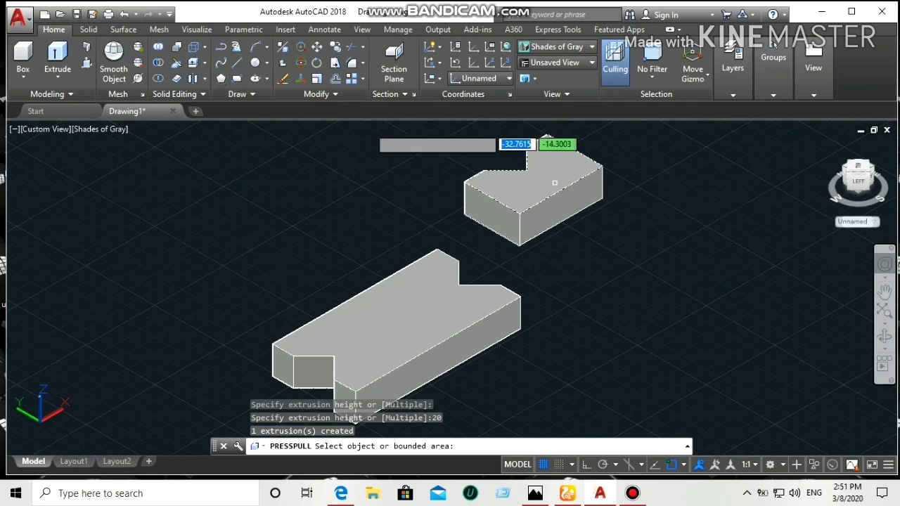
# Step: With ortho on, 3D-rotate the smaller notched solid 90° about X to stand upright and a quarter turn about Z to run across the base
pyautogui.click(301, 55)
pyautogui.click(546, 176)
pyautogui.press('Return')
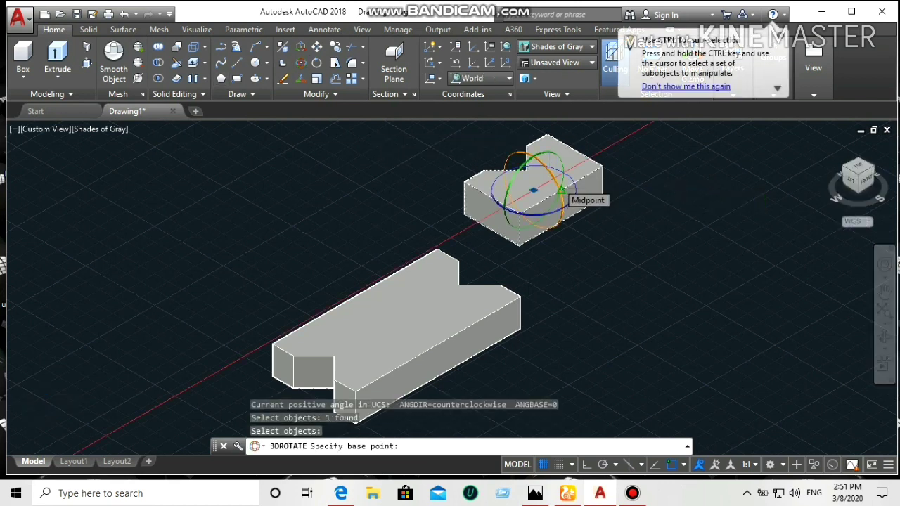
pyautogui.click(562, 190)
pyautogui.moveTo(544, 125); pyautogui.dragTo(501, 208, button='middle')
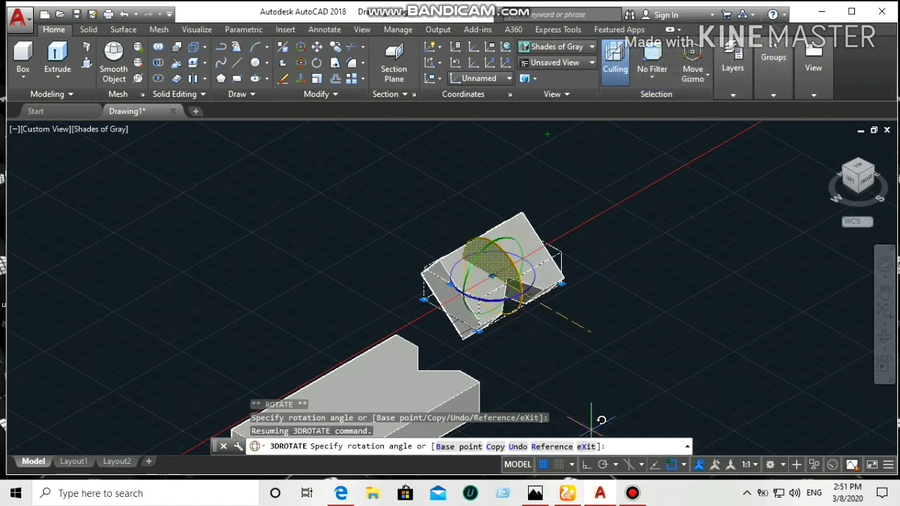
pyautogui.press('F8')
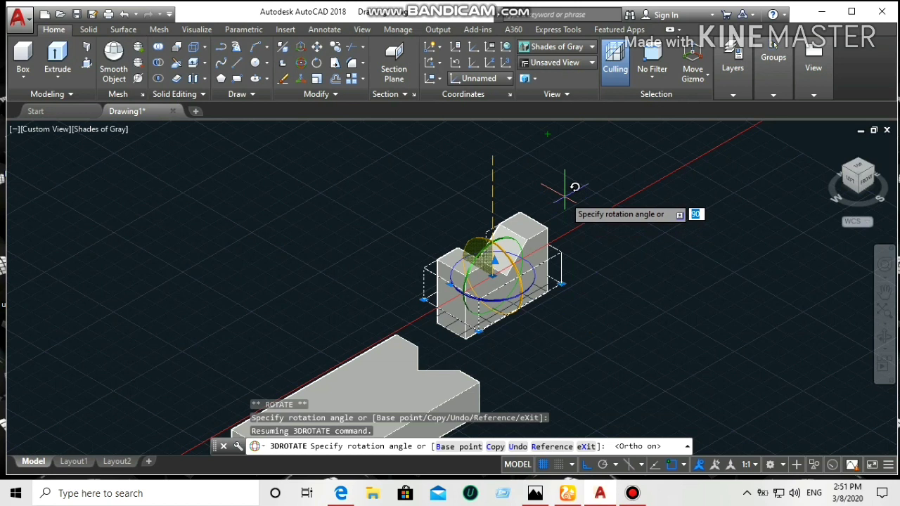
pyautogui.click(564, 191)
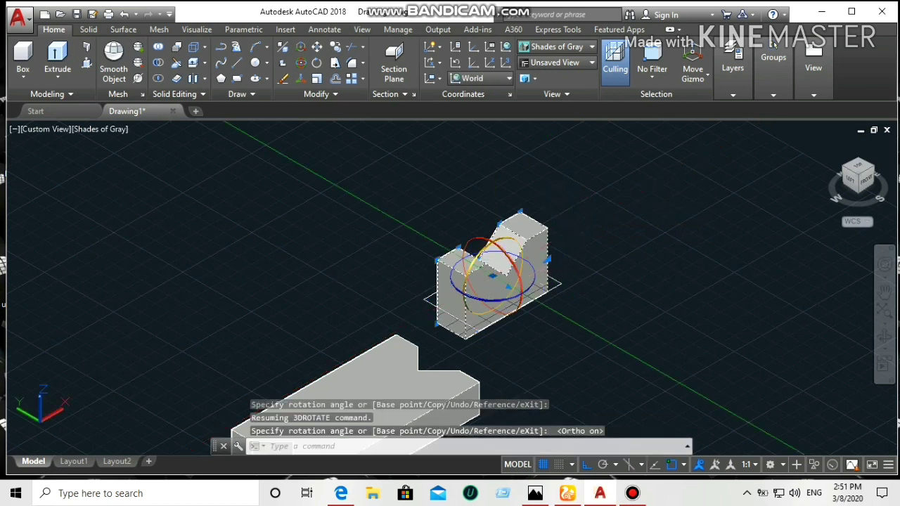
pyautogui.click(529, 288)
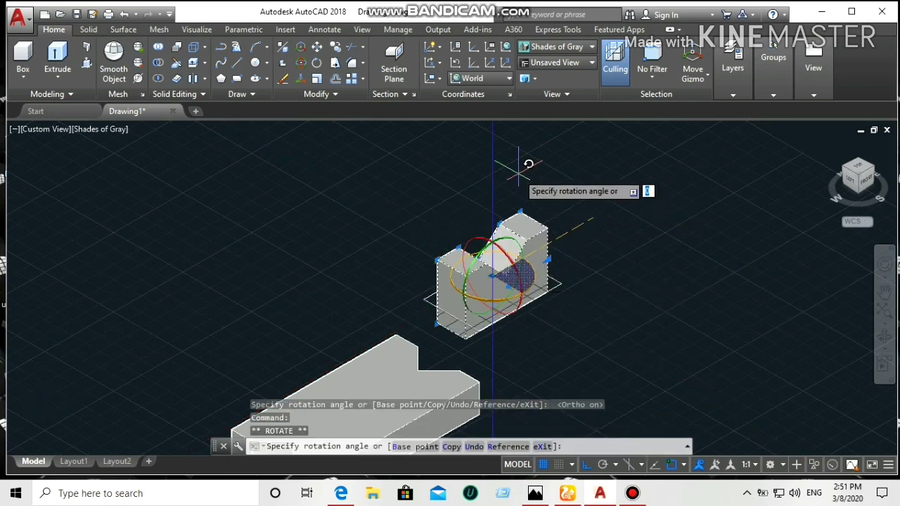
pyautogui.click(632, 400)
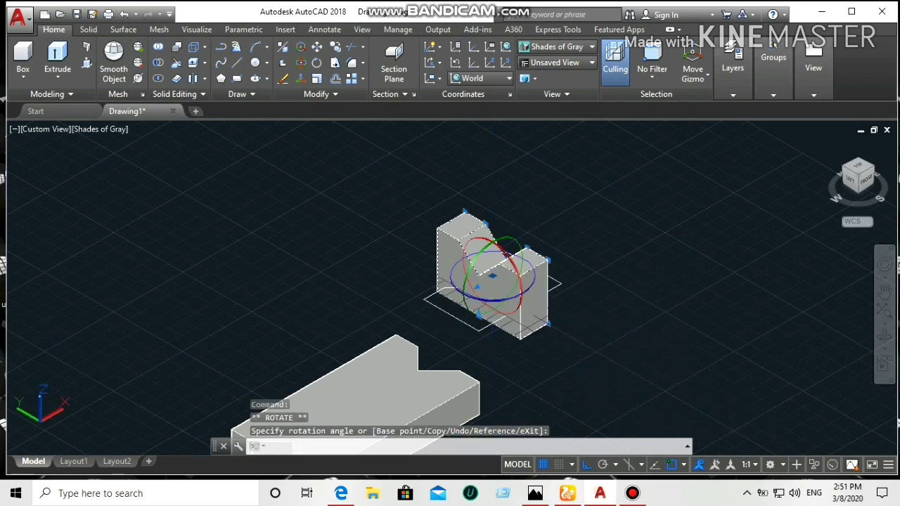
# Step: Move the upright from the midpoint of its lower front edge to the midpoint of the base's upper front long edge
pyautogui.moveTo(631, 343); pyautogui.dragTo(653, 302, button='middle')
pyautogui.rightClick(653, 302)
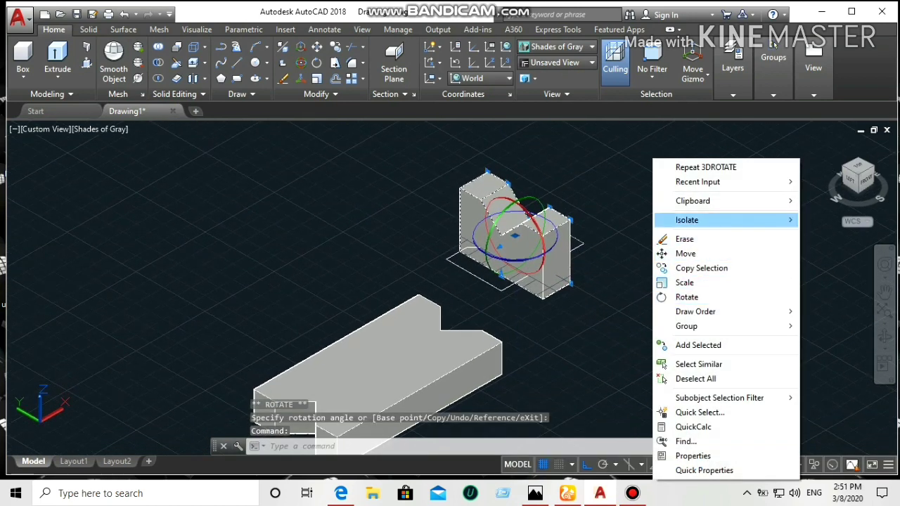
pyautogui.click(685, 253)
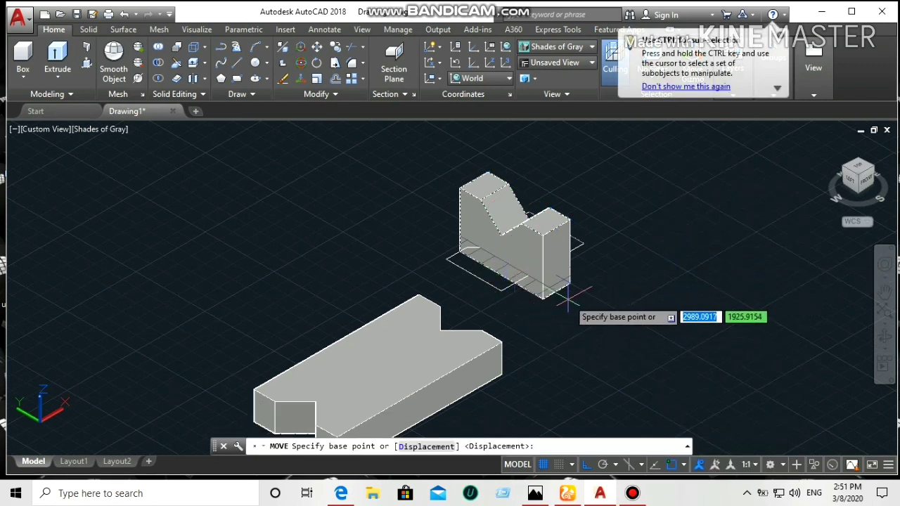
pyautogui.moveTo(568, 290); pyautogui.dragTo(534, 264, button='middle')
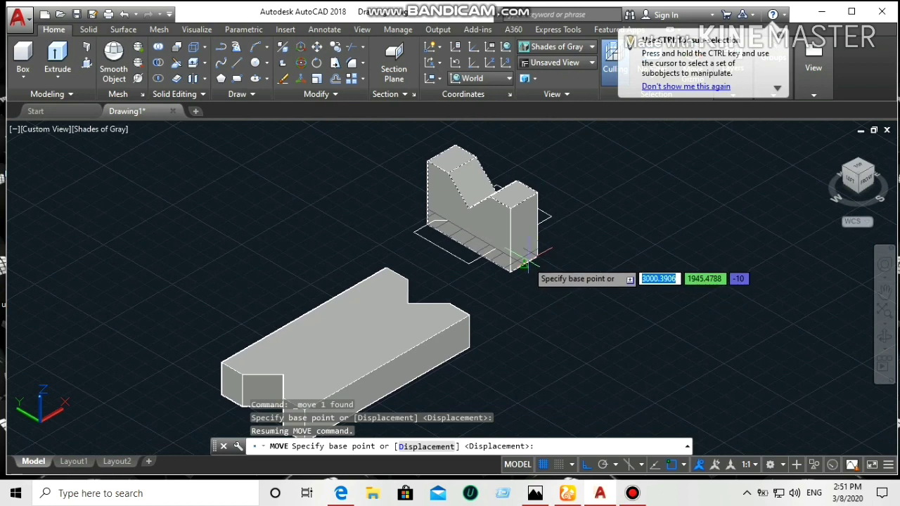
pyautogui.click(511, 271)
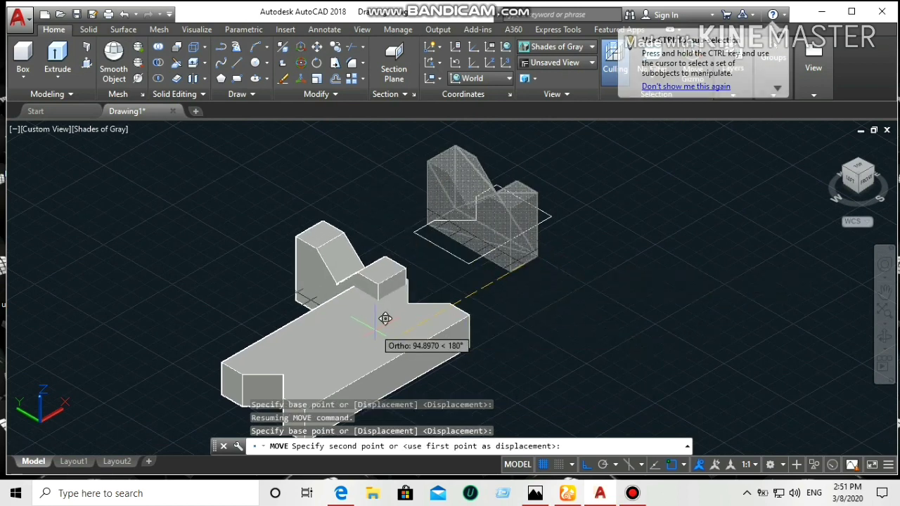
pyautogui.click(386, 364)
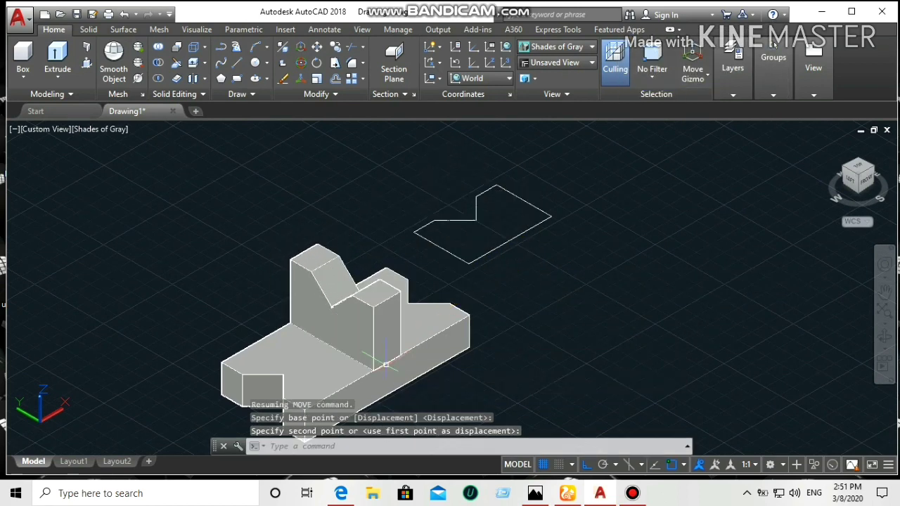
# Step: Delete the leftover flat notched outline lying behind the assembled block
pyautogui.moveTo(461, 367); pyautogui.dragTo(418, 307, button='middle')
pyautogui.moveTo(460, 285); pyautogui.dragTo(457, 298, button='middle')
pyautogui.moveTo(484, 154)
pyautogui.mouseDown()
pyautogui.moveTo(401, 198)
pyautogui.moveTo(474, 208)
pyautogui.mouseUp()
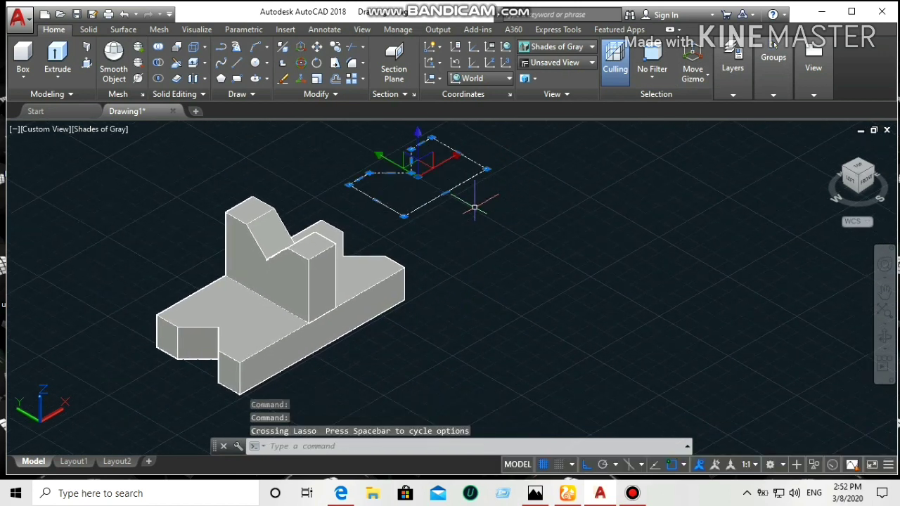
pyautogui.press('Delete')
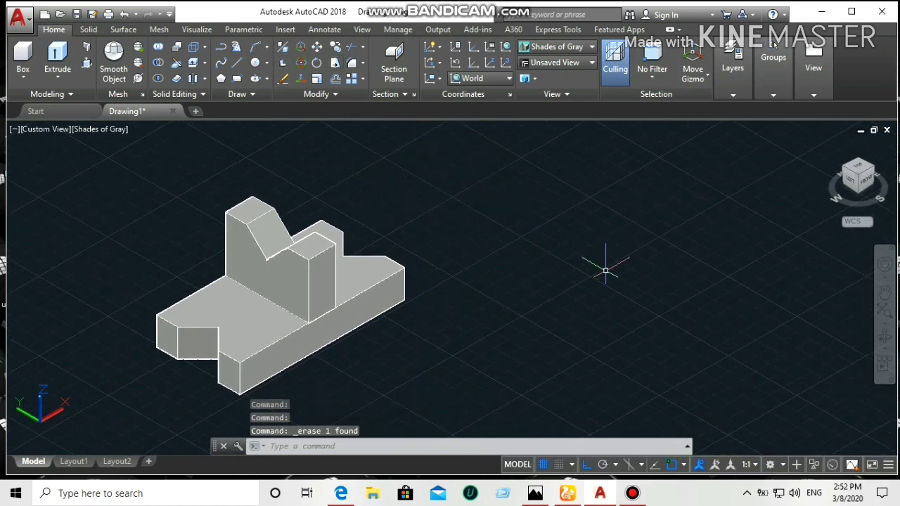
# Step: Inspect the assembled block from several angles and compare its shape with the reference drawing Fig. P3.126
pyautogui.keyDown('shift'); pyautogui.moveTo(337, 266); pyautogui.dragTo(330, 255, button='middle'); pyautogui.keyUp('shift')
pyautogui.moveTo(555, 275); pyautogui.dragTo(719, 277, button='middle')
pyautogui.press('Escape')
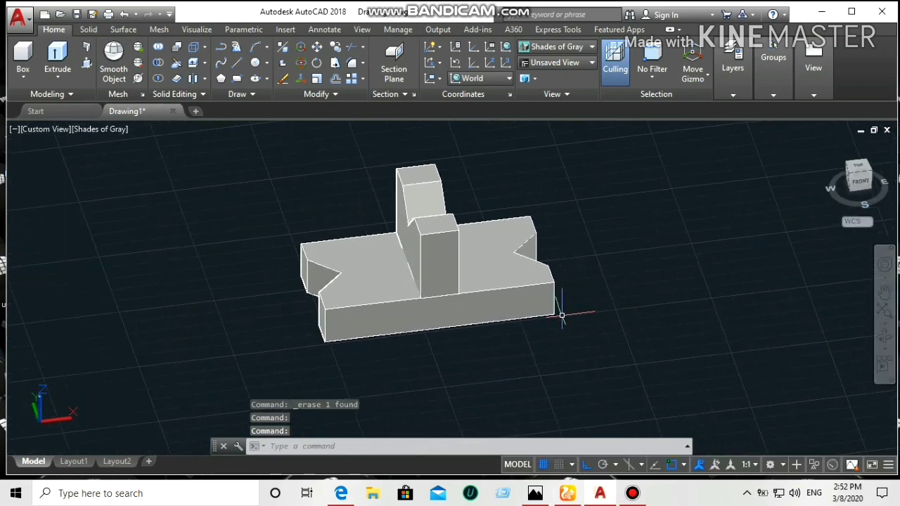
pyautogui.scroll(2, 593, 281)
pyautogui.scroll(-1, 586, 305)
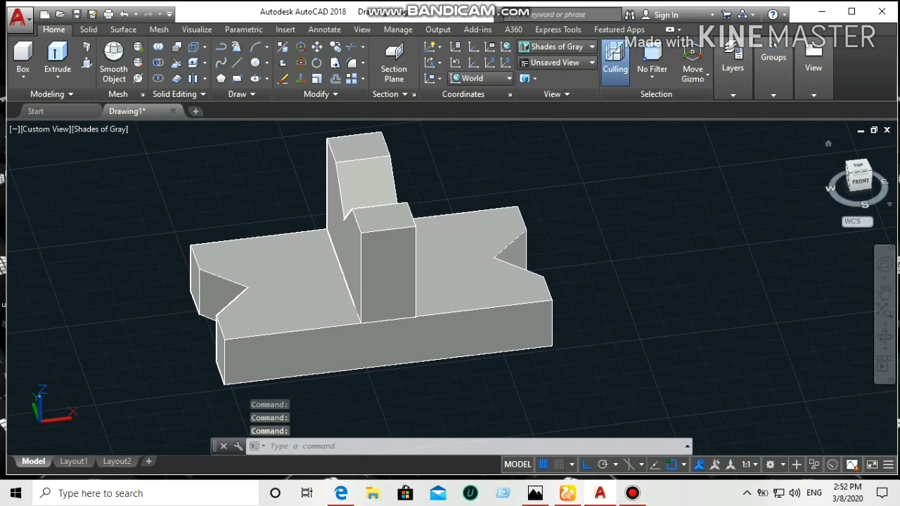
pyautogui.keyDown('shift'); pyautogui.moveTo(534, 281); pyautogui.dragTo(514, 272, button='middle'); pyautogui.keyUp('shift')
pyautogui.moveTo(712, 288); pyautogui.dragTo(717, 260, button='middle')
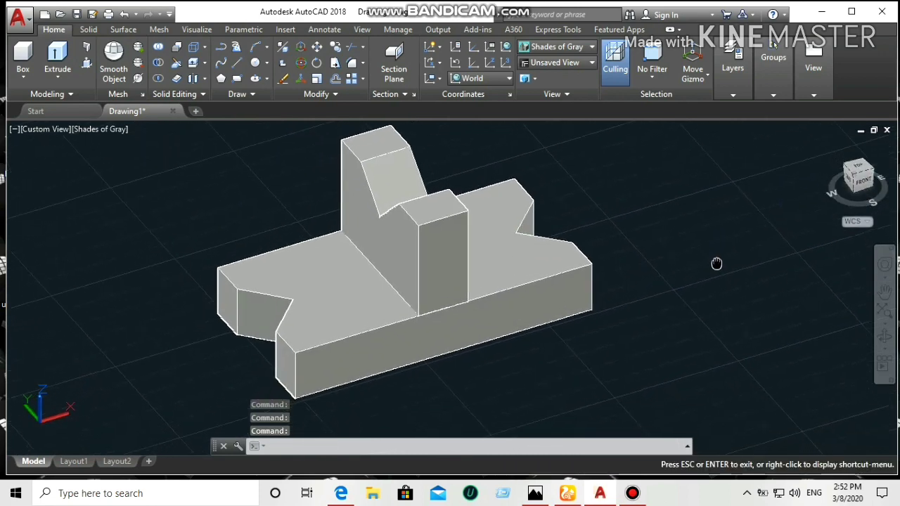
pyautogui.keyDown('shift'); pyautogui.moveTo(521, 246); pyautogui.dragTo(541, 250, button='middle'); pyautogui.keyUp('shift')
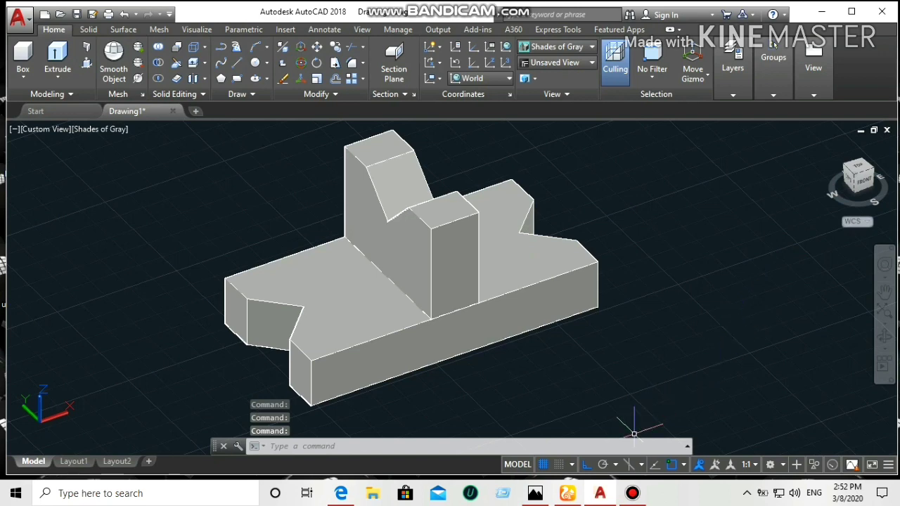
pyautogui.hotkey('alt', 'Tab')
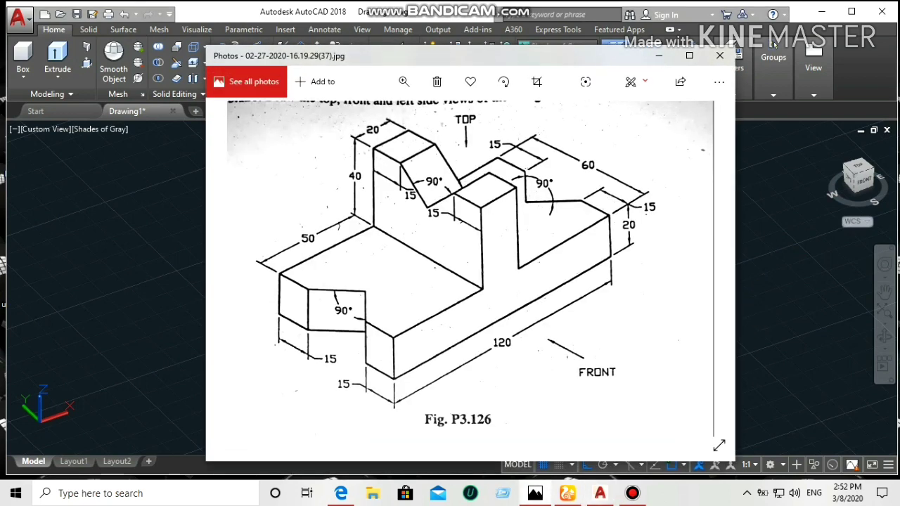
pyautogui.hotkey('alt', 'Tab')
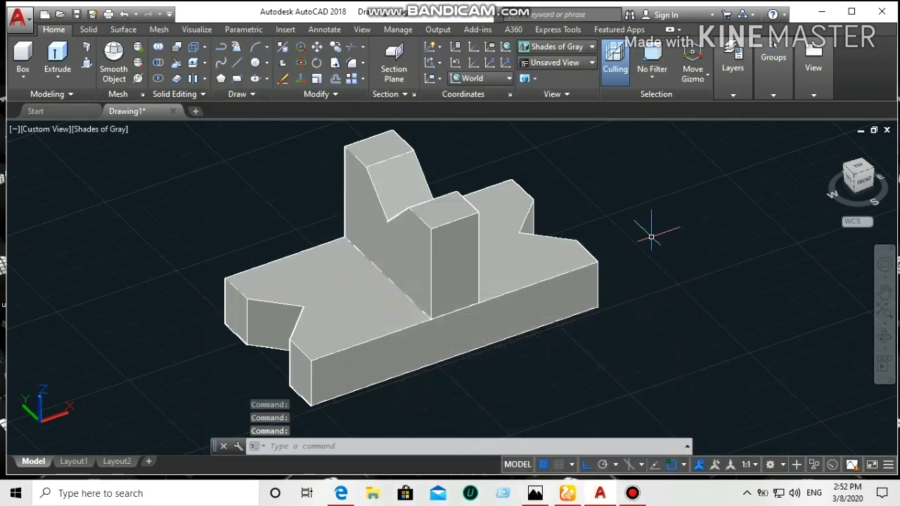
pyautogui.moveTo(857, 176); pyautogui.dragTo(851, 177)
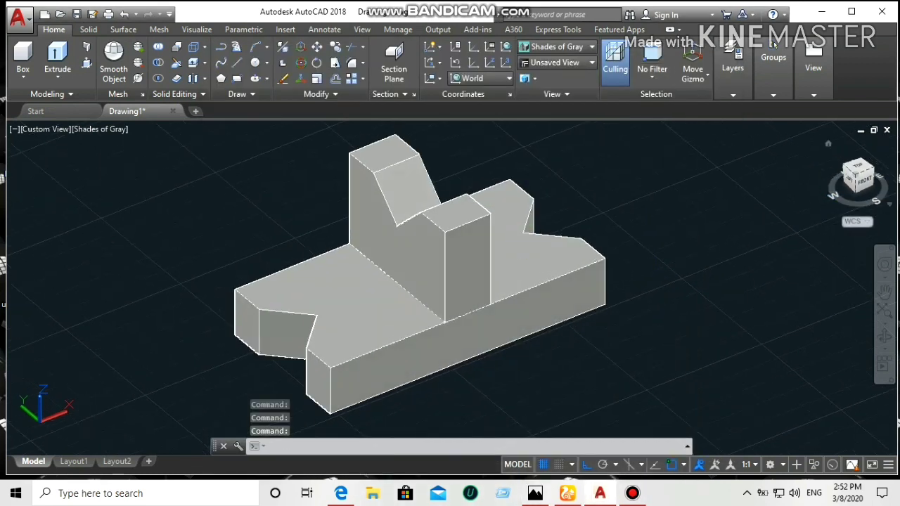